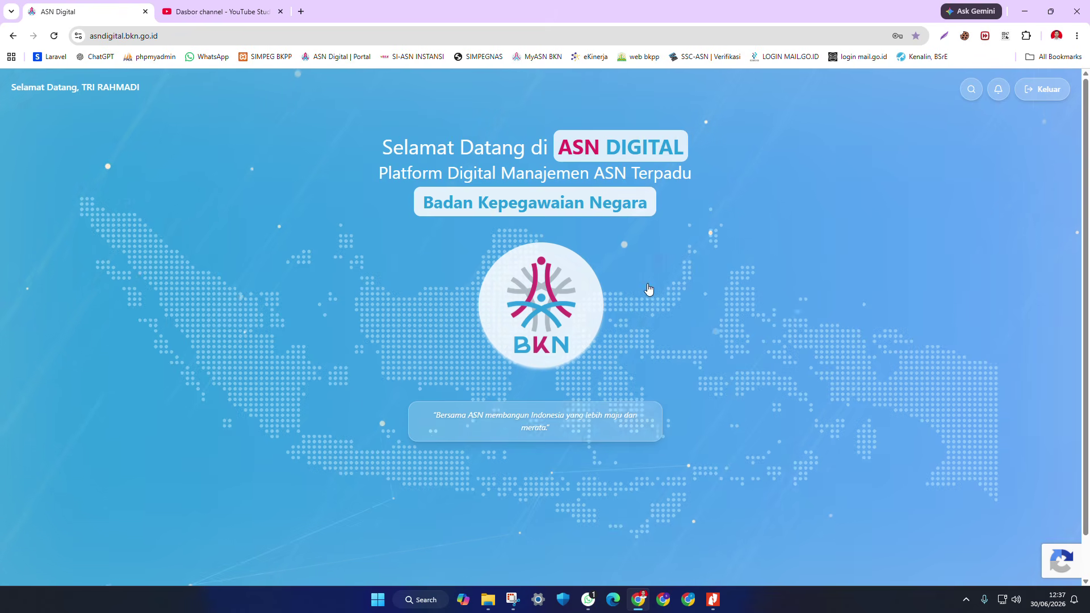
- Open the Kinerja service from Layanan Individu ASN in a new browser tab and switch to it
click(565, 351)
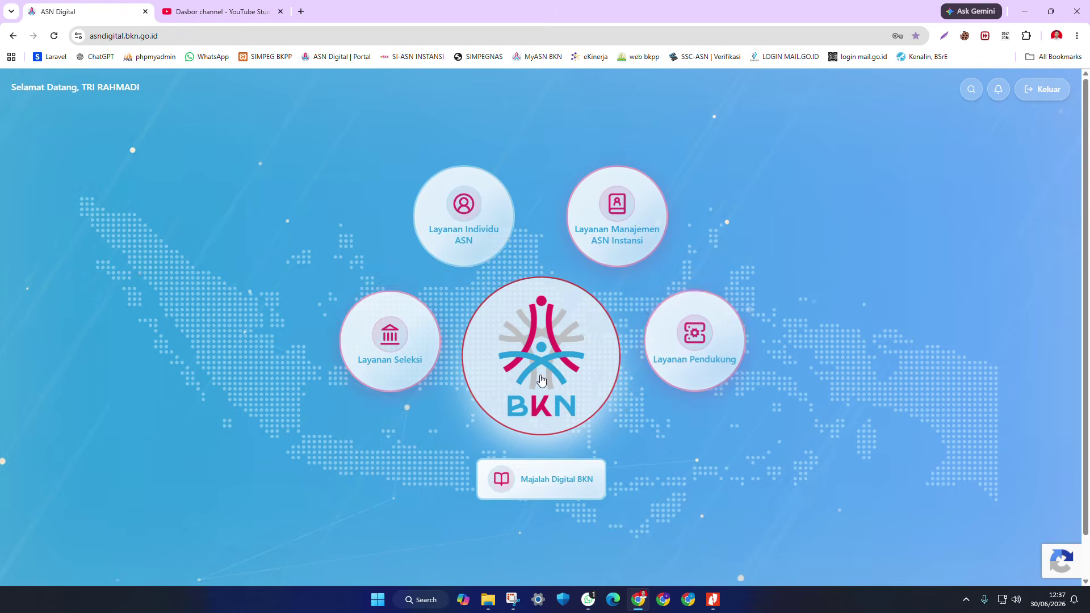
click(493, 214)
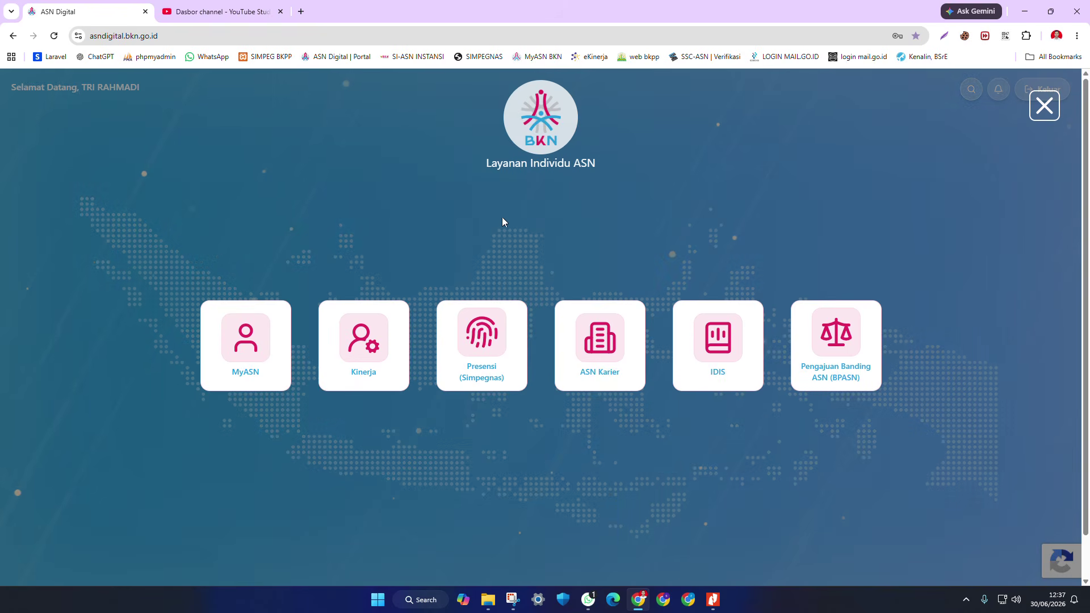
right_click(360, 328)
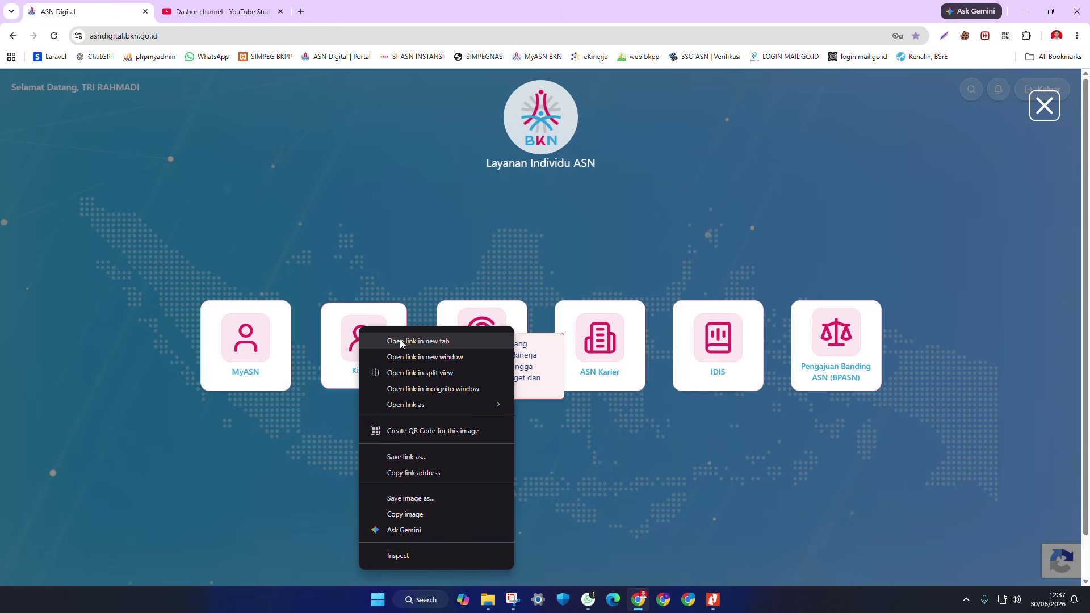
click(399, 341)
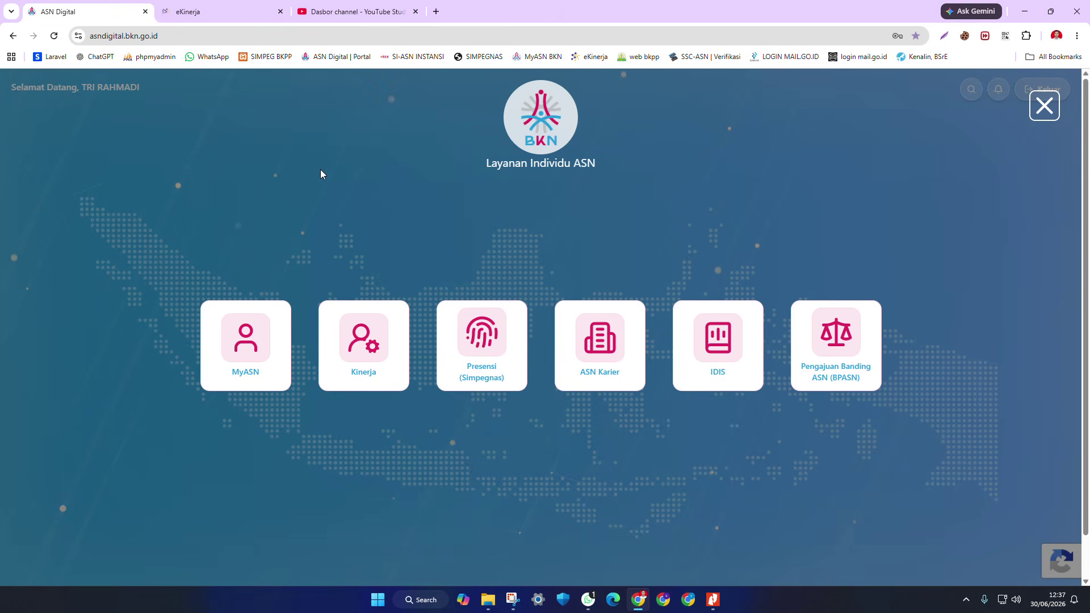
click(216, 7)
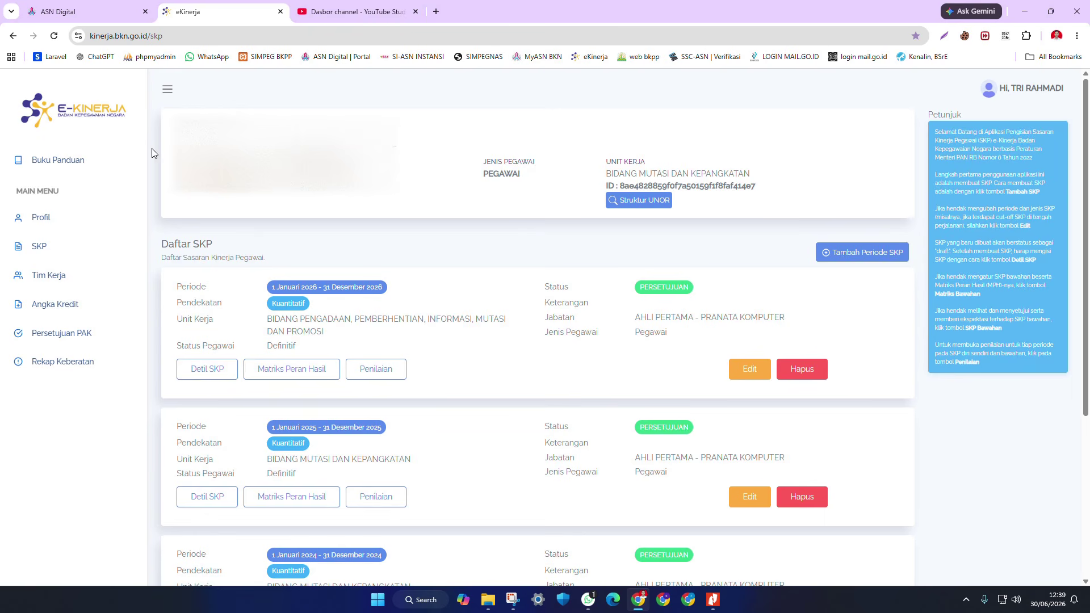
- Open the employee profile and review the UNOR structure of both the Unit Kerja and the Unit Kerja PNS
click(50, 223)
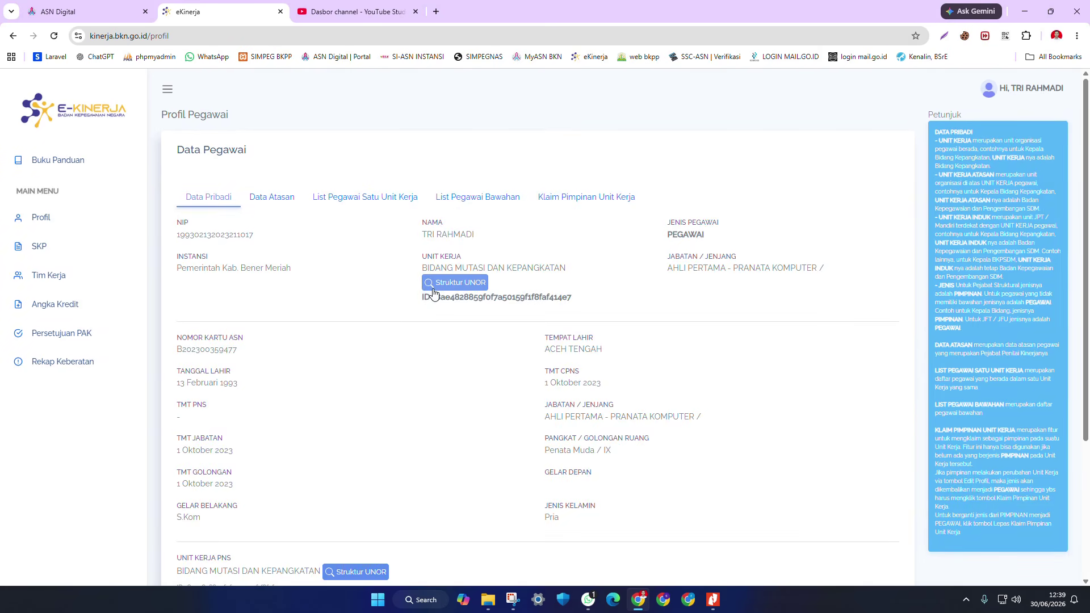
click(435, 284)
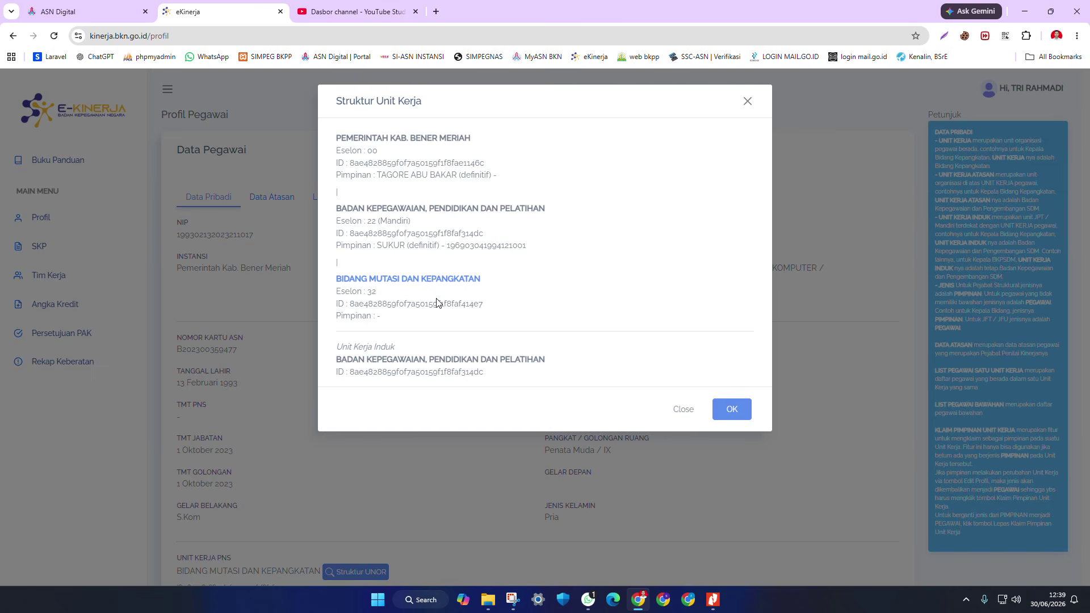
click(747, 102)
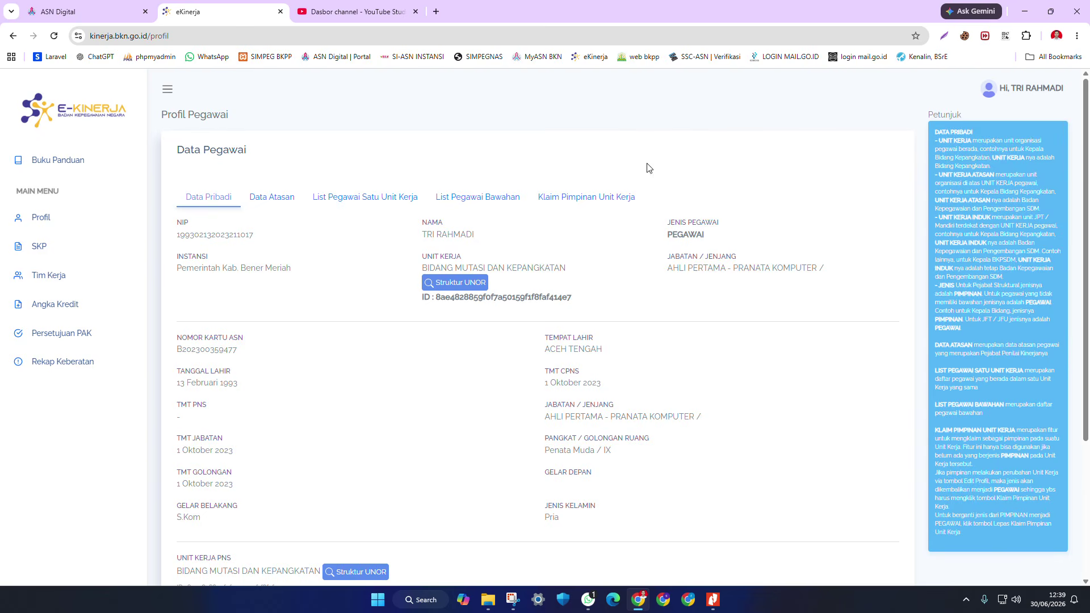
click(359, 570)
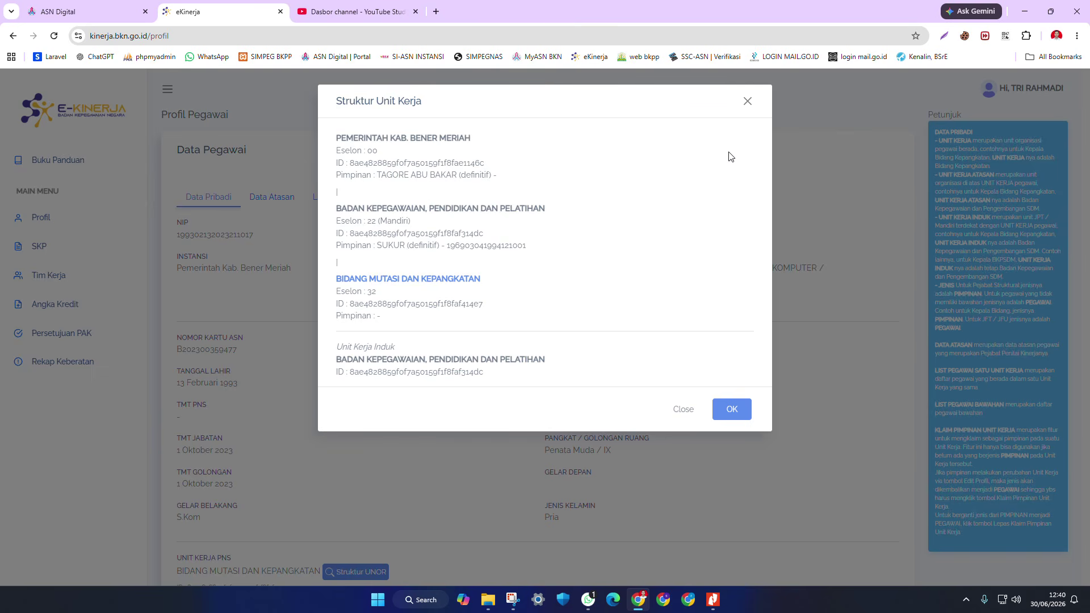
click(748, 102)
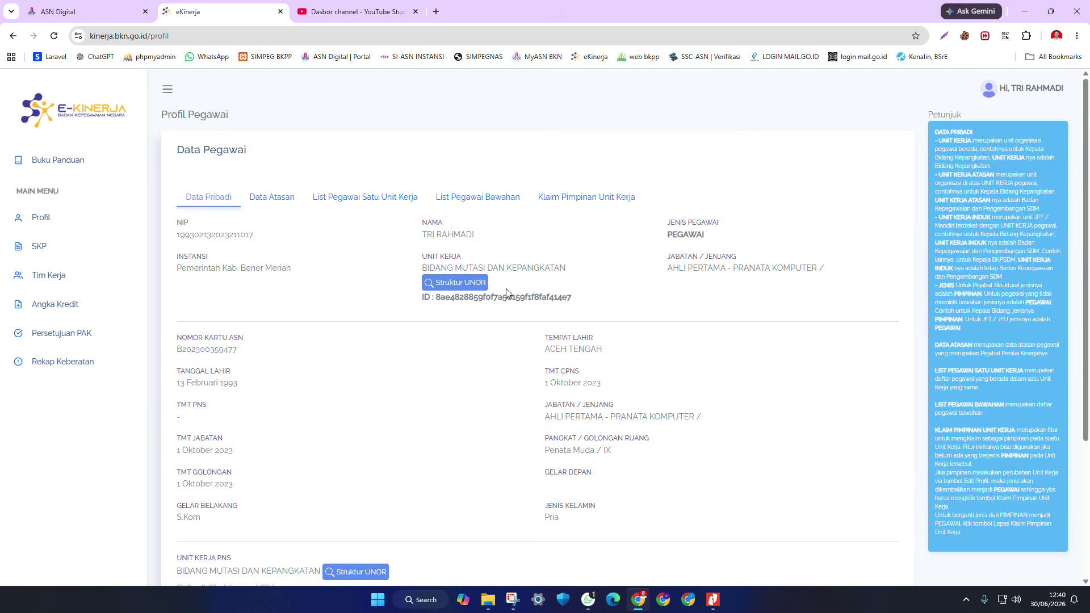
- Edit the profile to set Unit Kerja to BIDANG PENGADAAN, PEMBERHENTIAN, INFORMASI, MUTASI DAN PROMOSI, searching "bidang pengadaan", and save it
scroll(423, 328, down, 3)
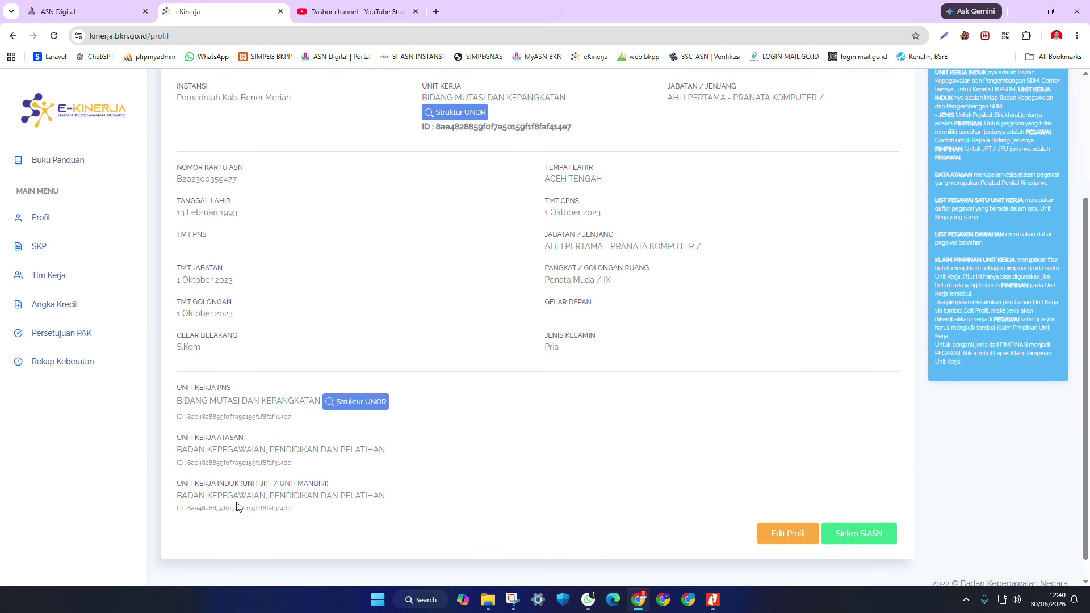
scroll(501, 480, up, 2)
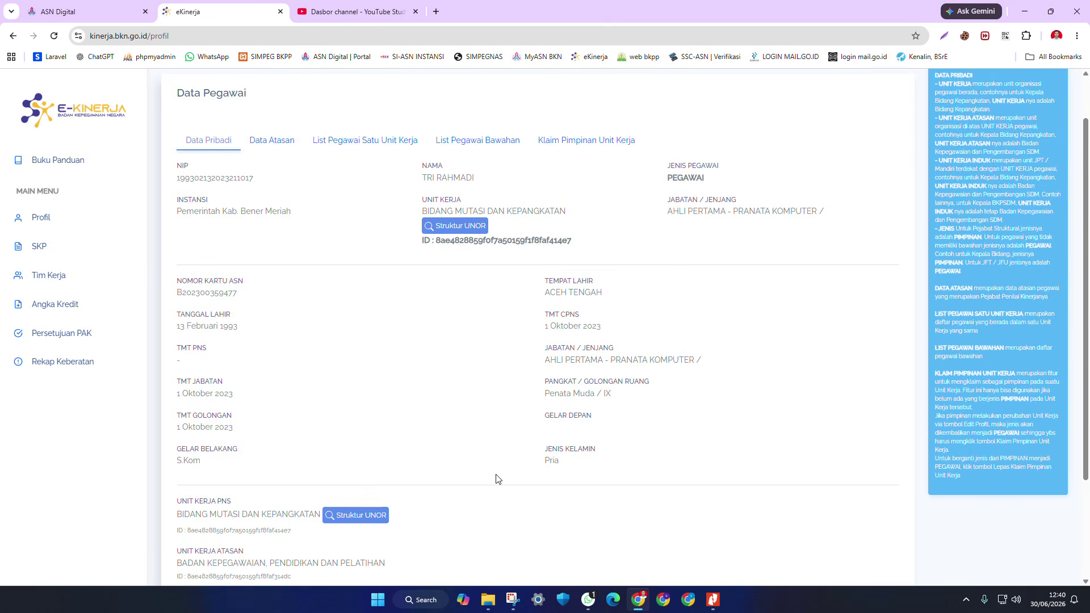
scroll(496, 478, down, 1)
scroll(495, 479, down, 1)
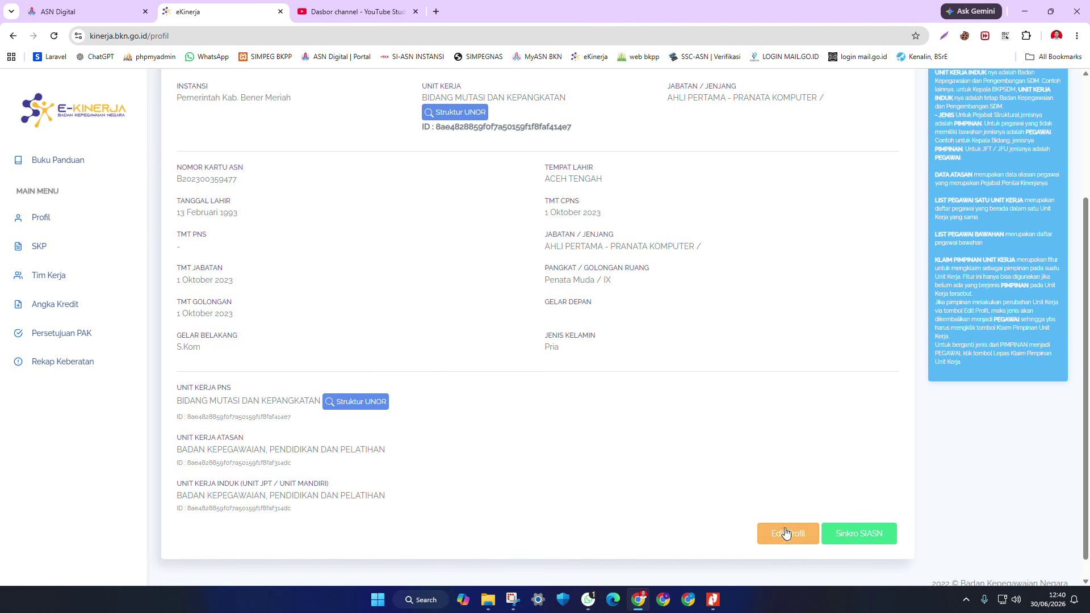
click(800, 539)
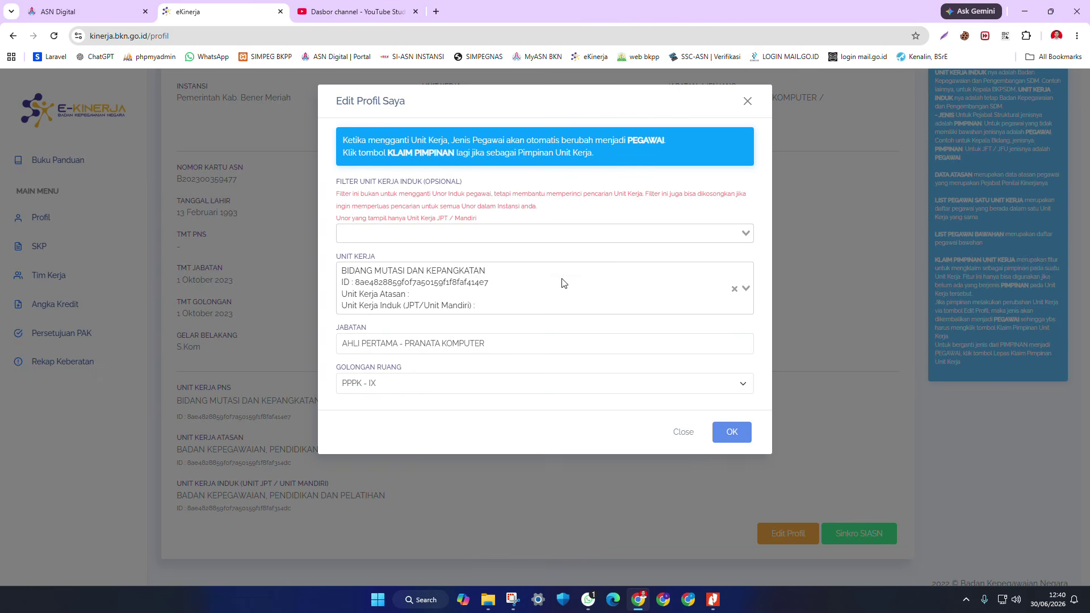
click(563, 282)
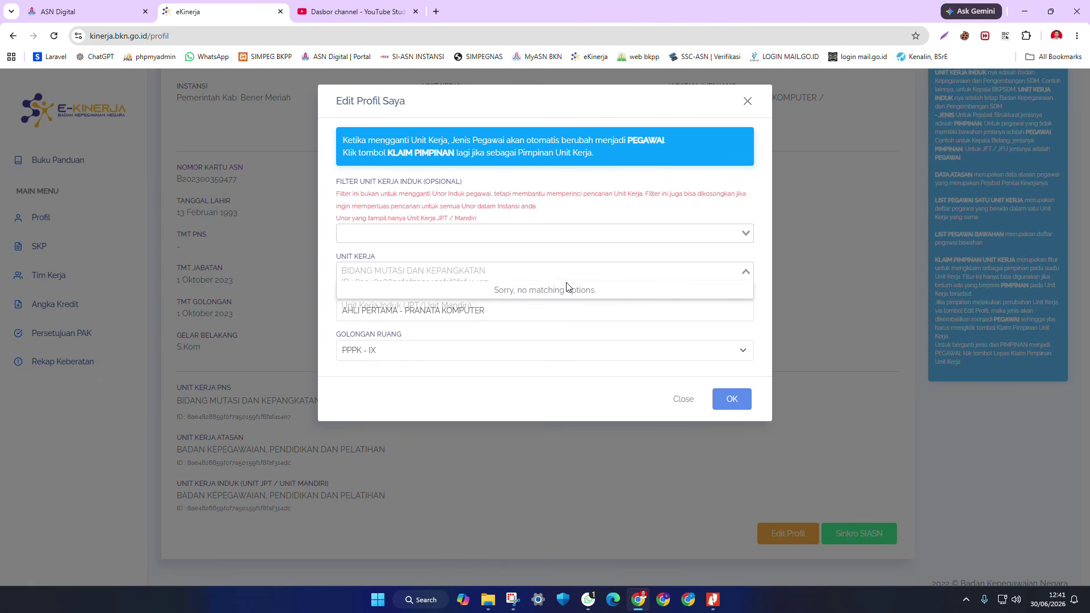
text(b)
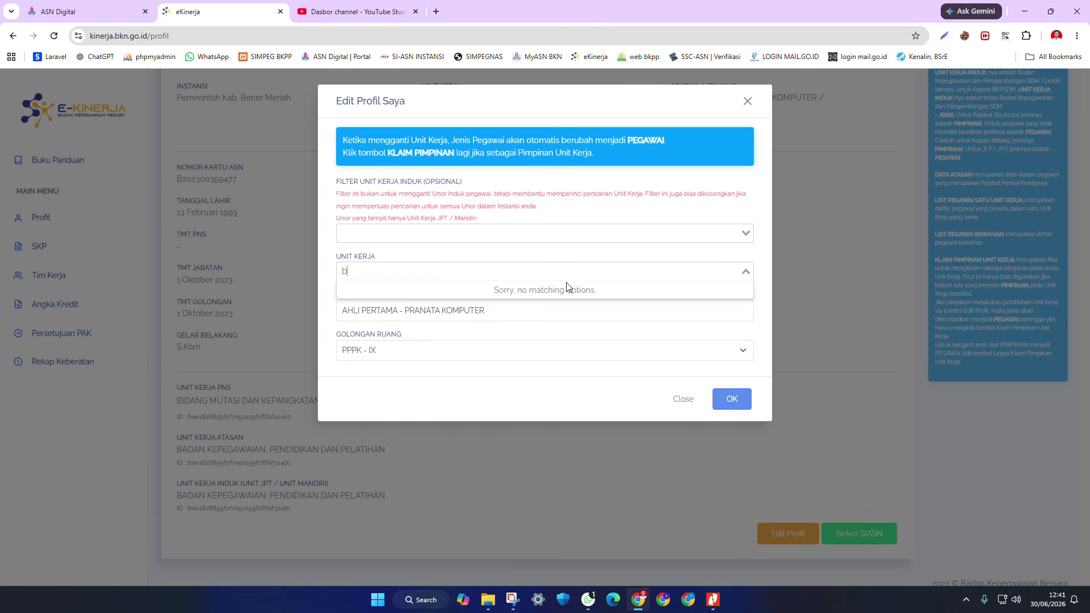
text(idang pengadaan)
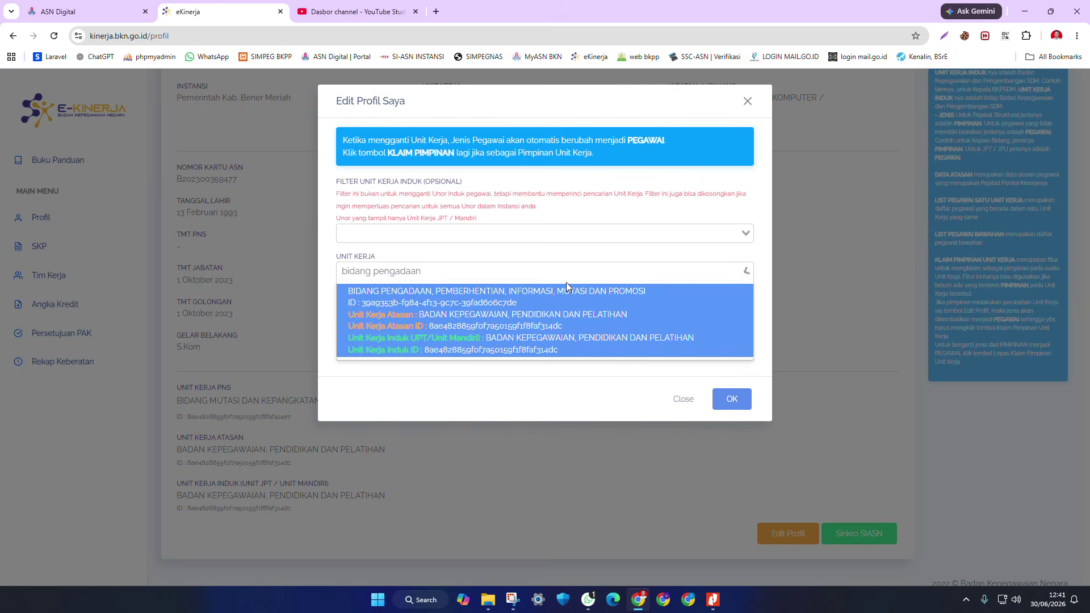
click(531, 308)
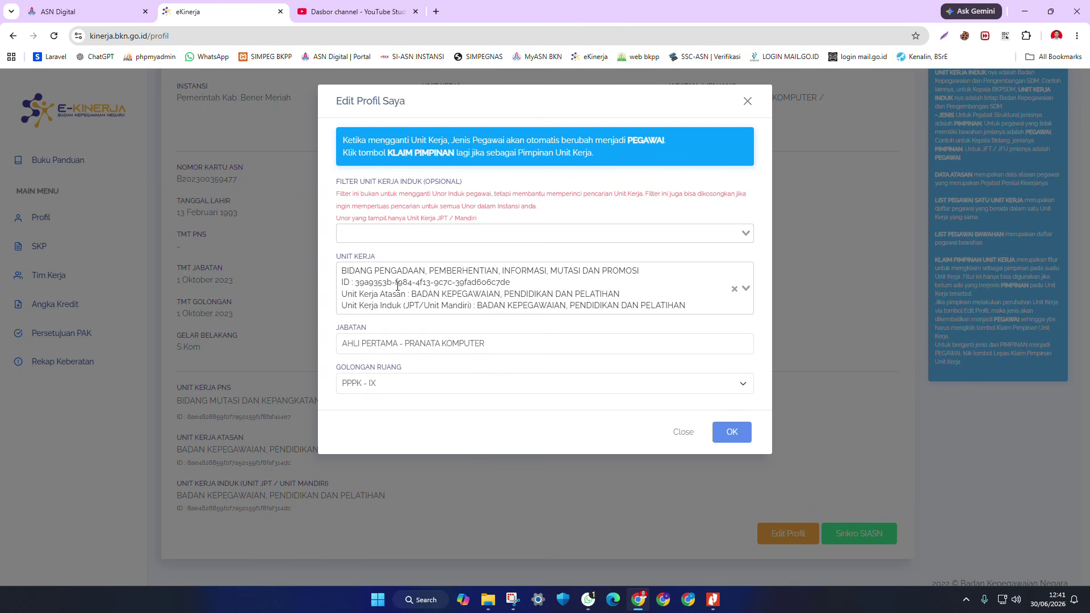
click(733, 433)
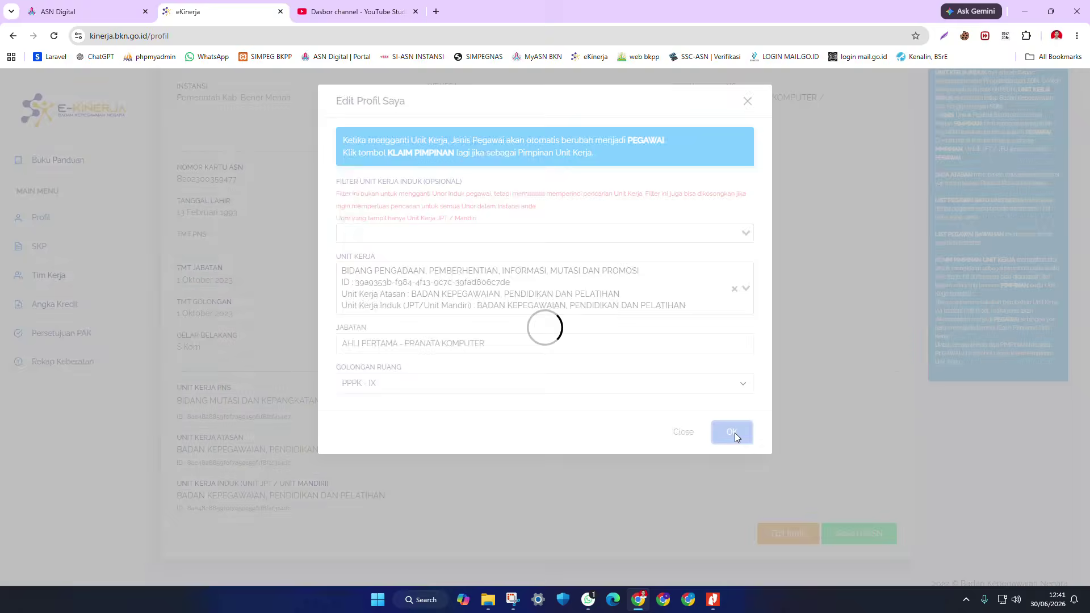
- Inspect the UNOR structure of the Unit Kerja in the personal data and highlight the unit leader's entry
scroll(536, 364, up, 2)
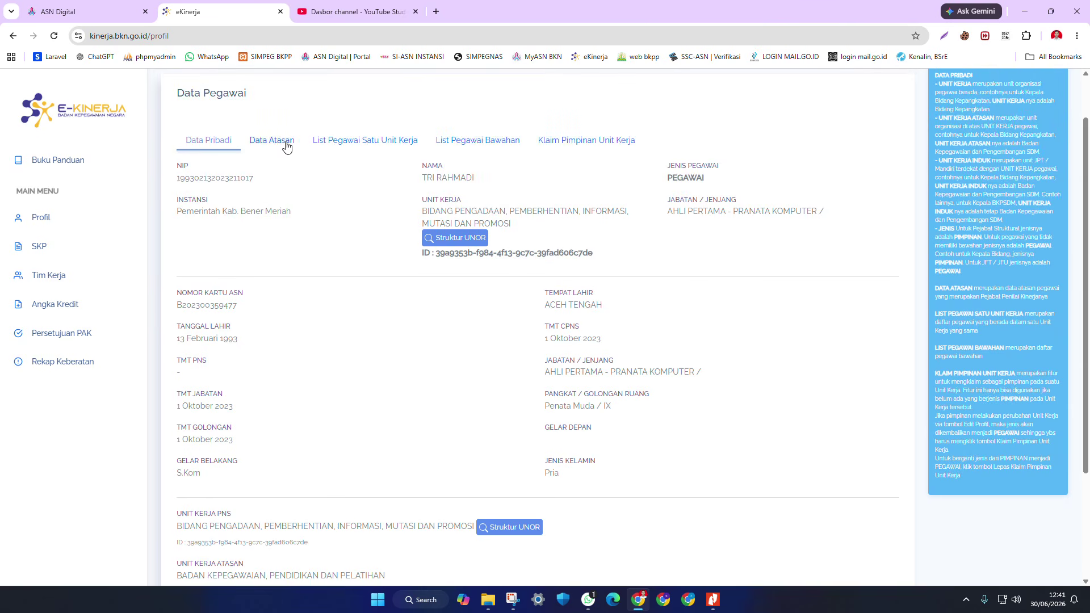
click(458, 238)
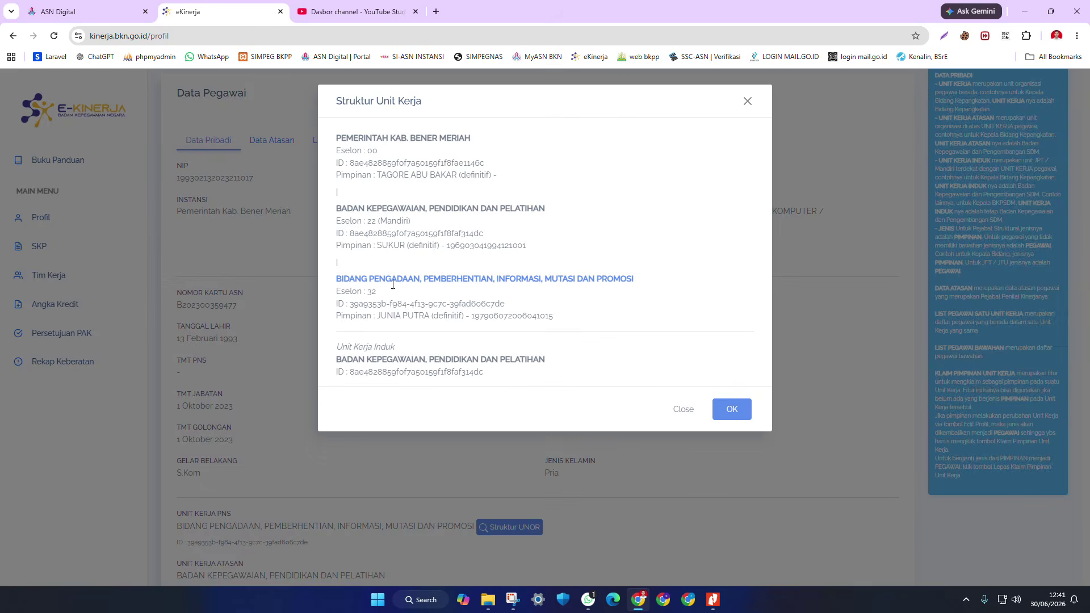
drag(378, 318, 548, 315)
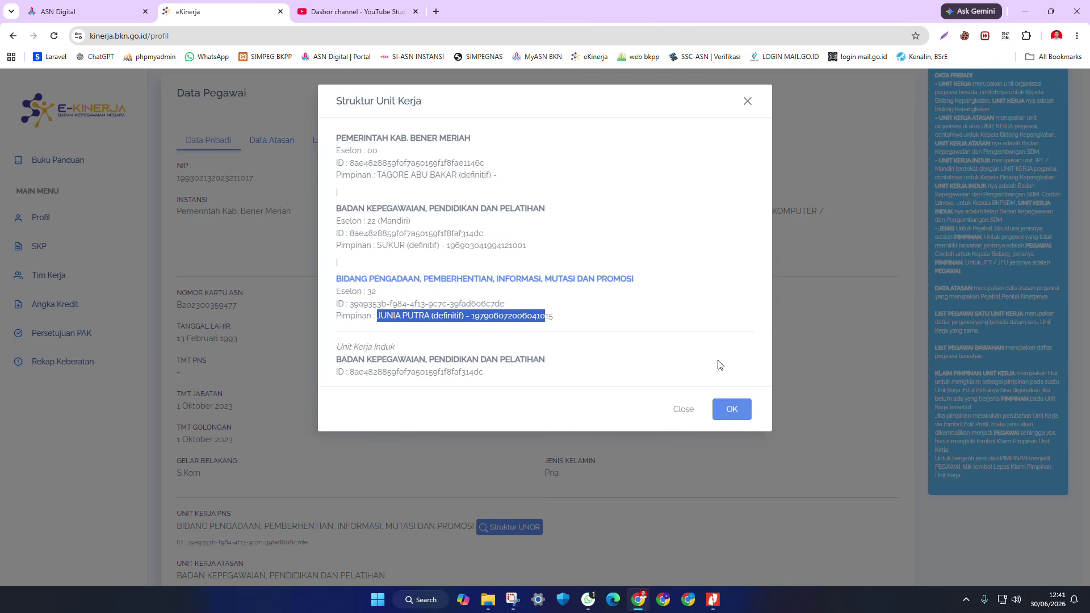
click(684, 410)
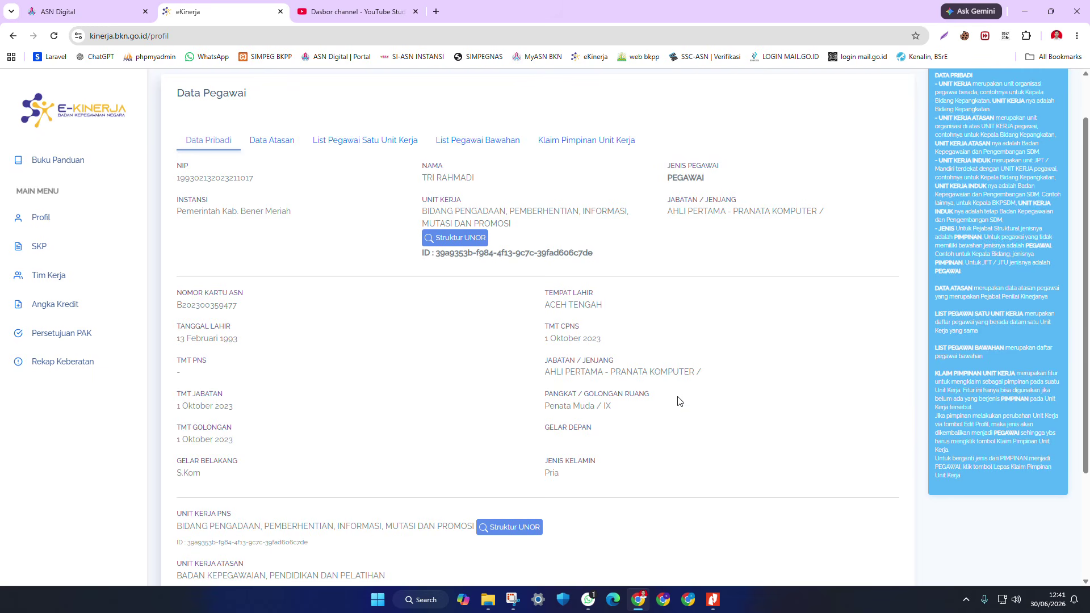
- Check the supervisor details in Data Atasan and return to Data Pribadi
click(278, 144)
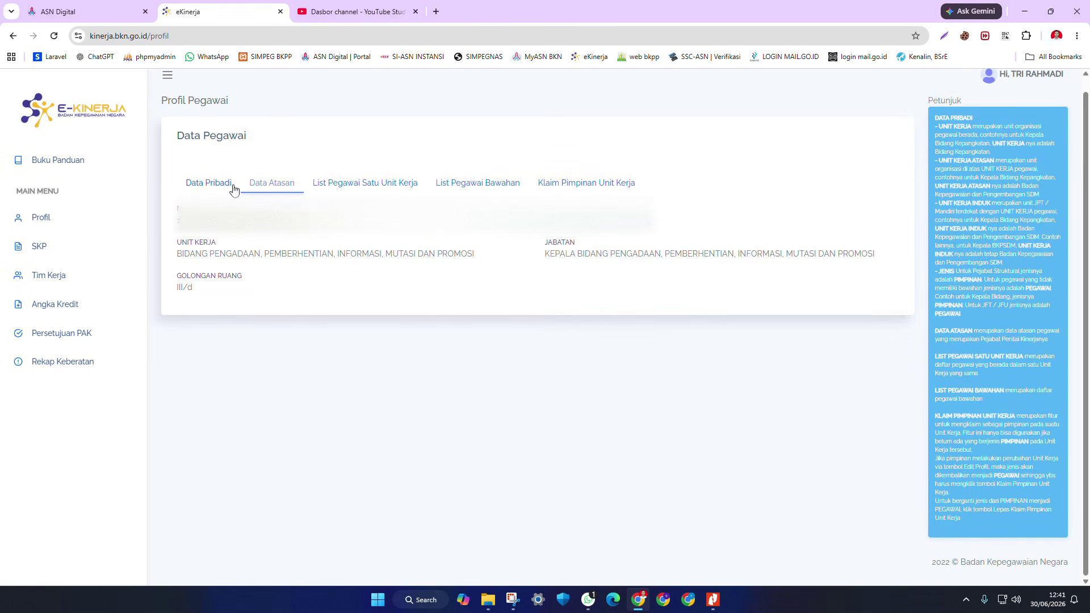
click(335, 186)
click(285, 187)
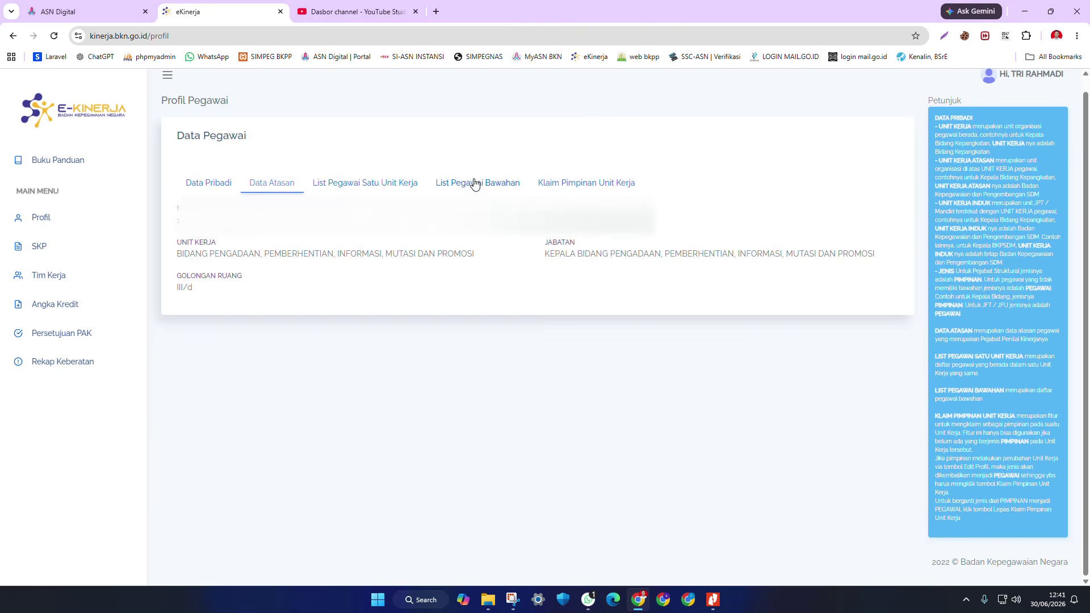
click(204, 185)
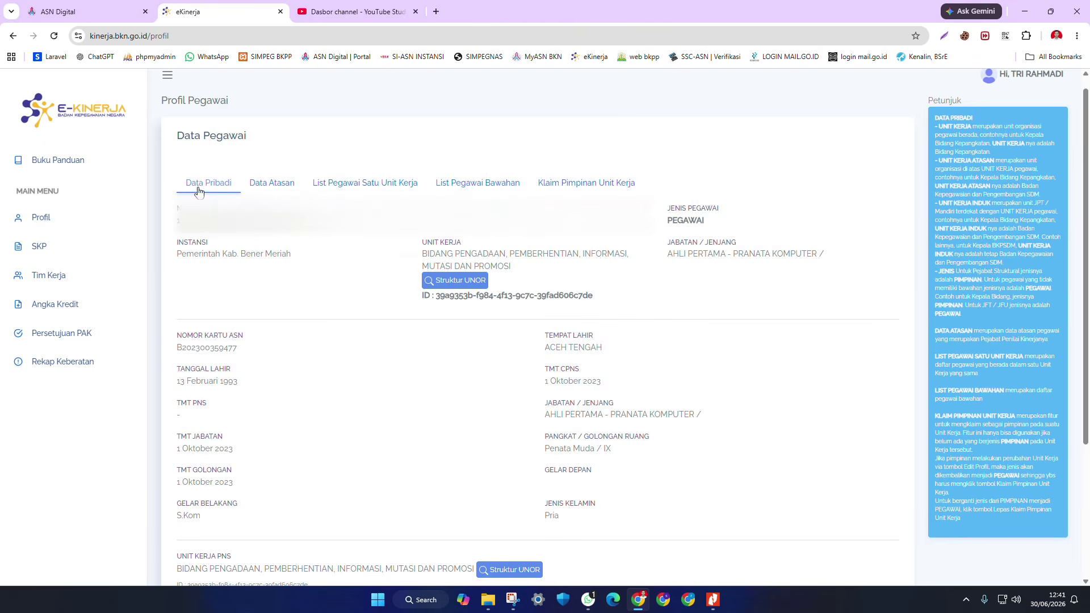
- Review the UNOR structure of the Unit Kerja PNS and highlight the leader listed for the bidang
scroll(309, 282, down, 3)
scroll(476, 309, up, 2)
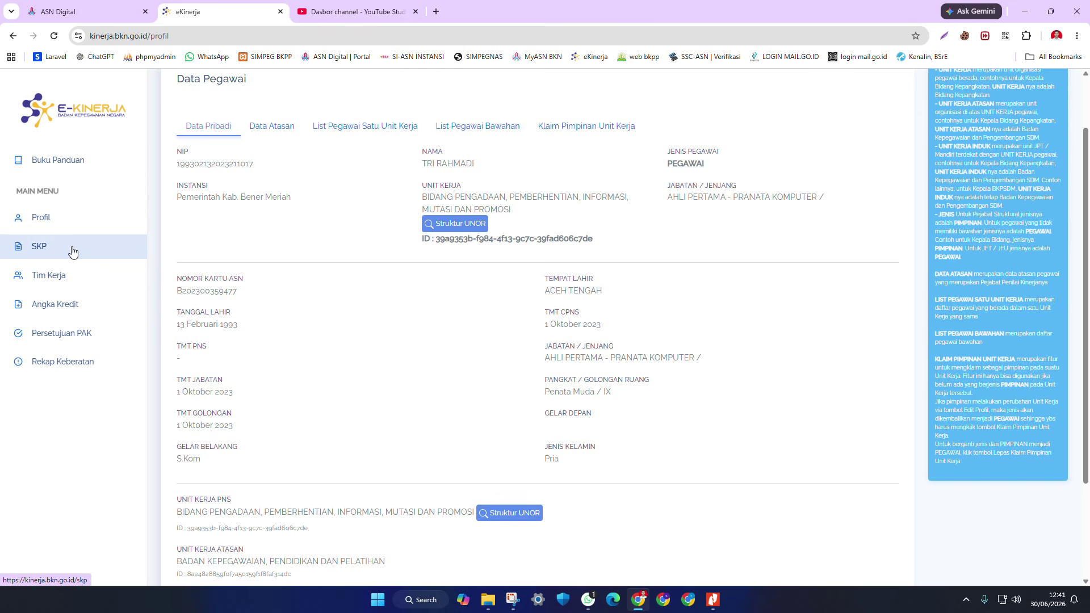
scroll(547, 382, down, 3)
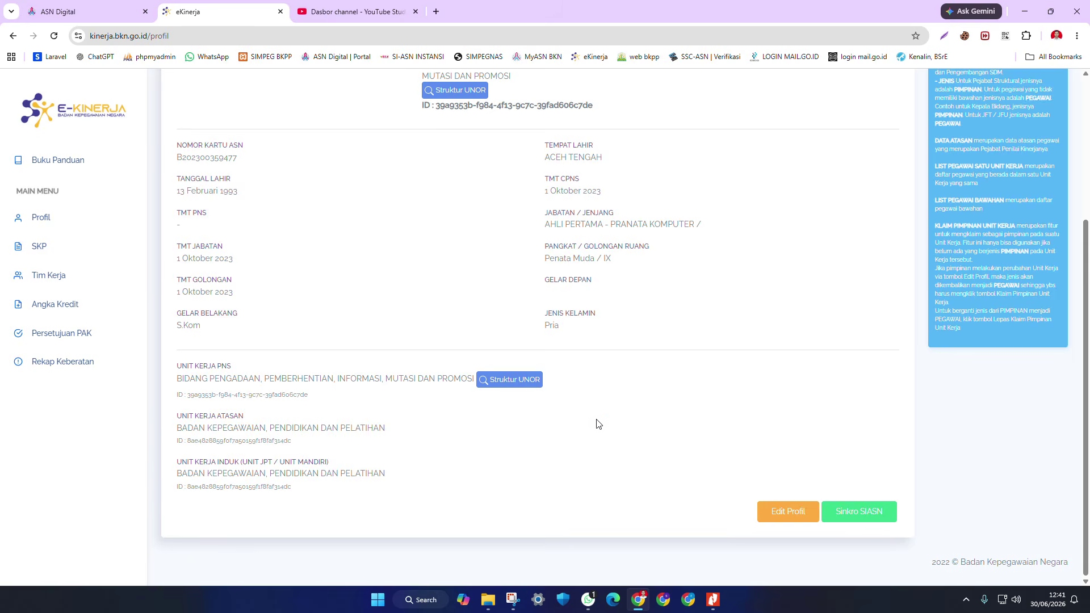
click(532, 379)
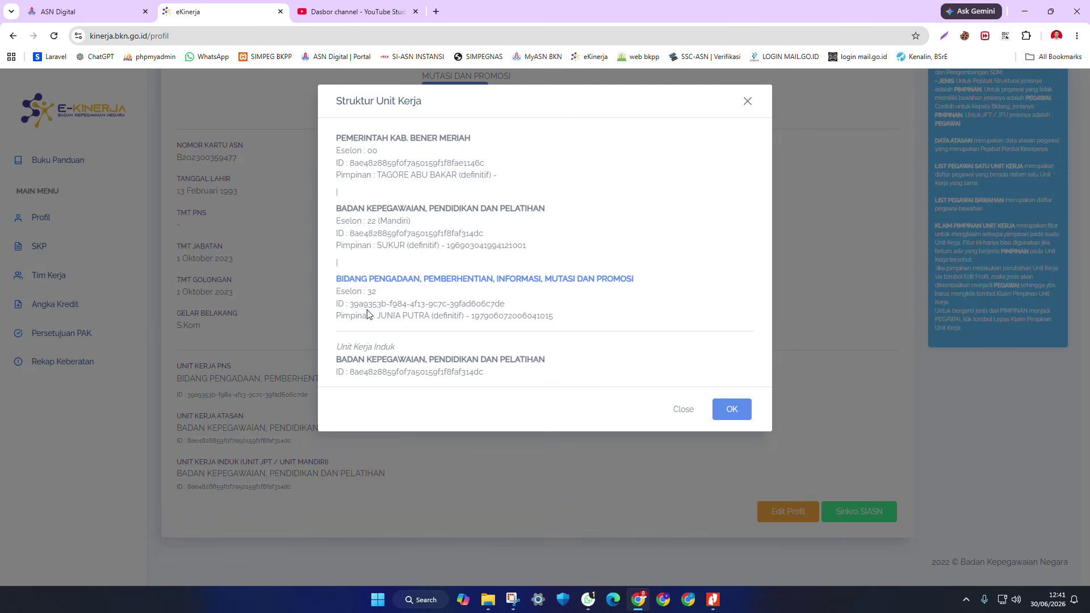
drag(376, 315, 477, 327)
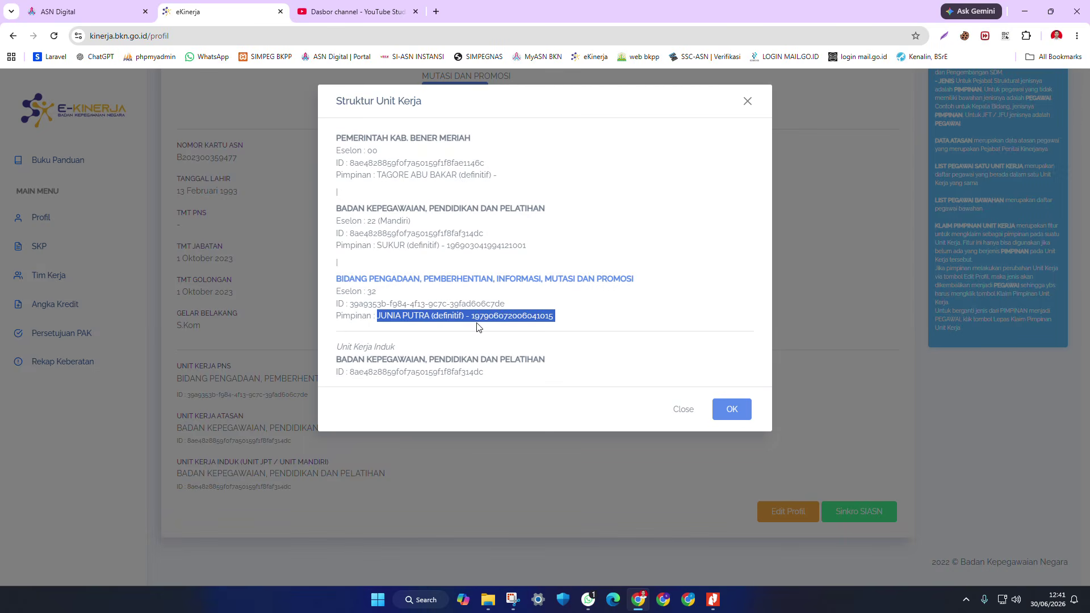
click(680, 417)
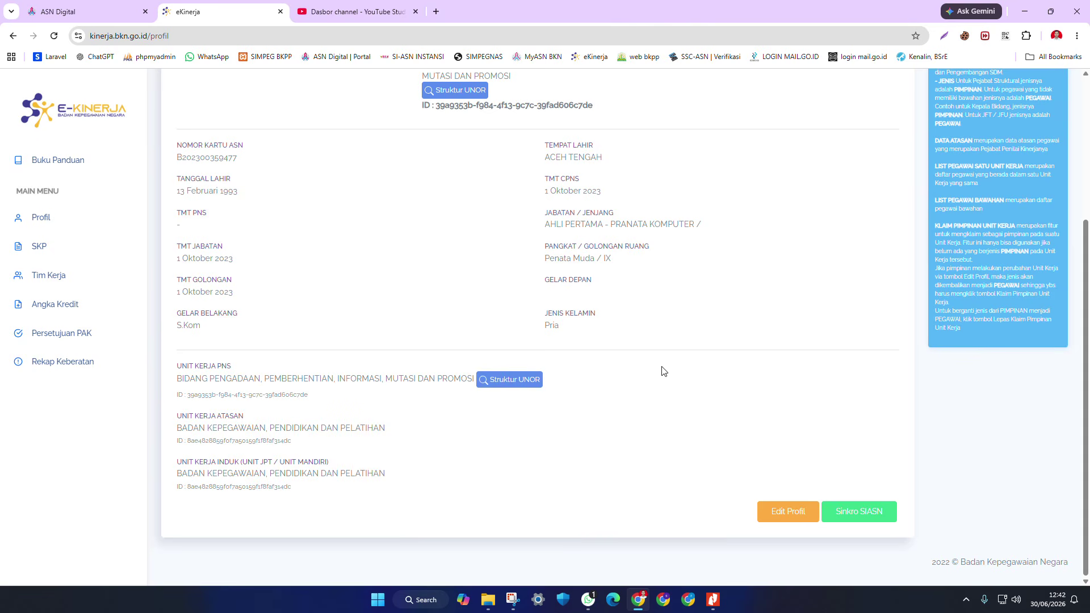
- View the profile editing form without changing it, and recheck the UNOR structure of the Unit Kerja PNS
click(789, 512)
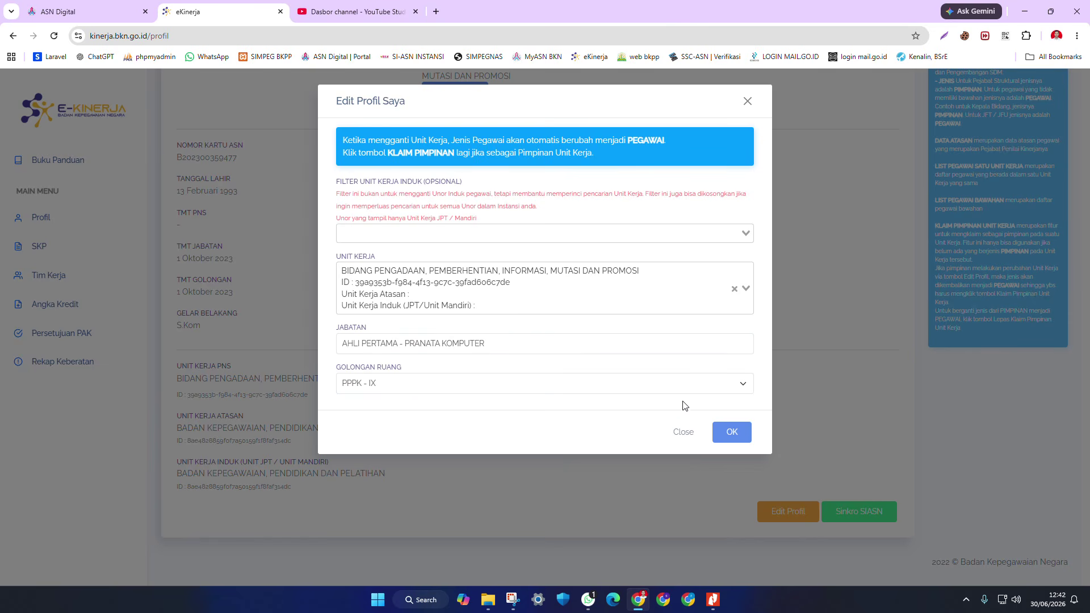
click(684, 432)
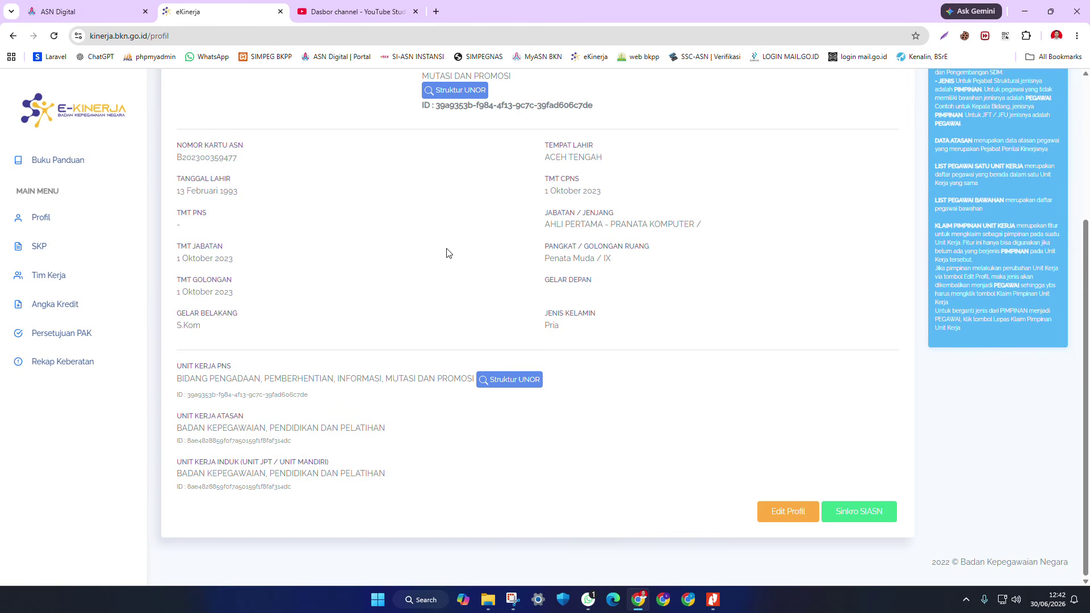
click(493, 384)
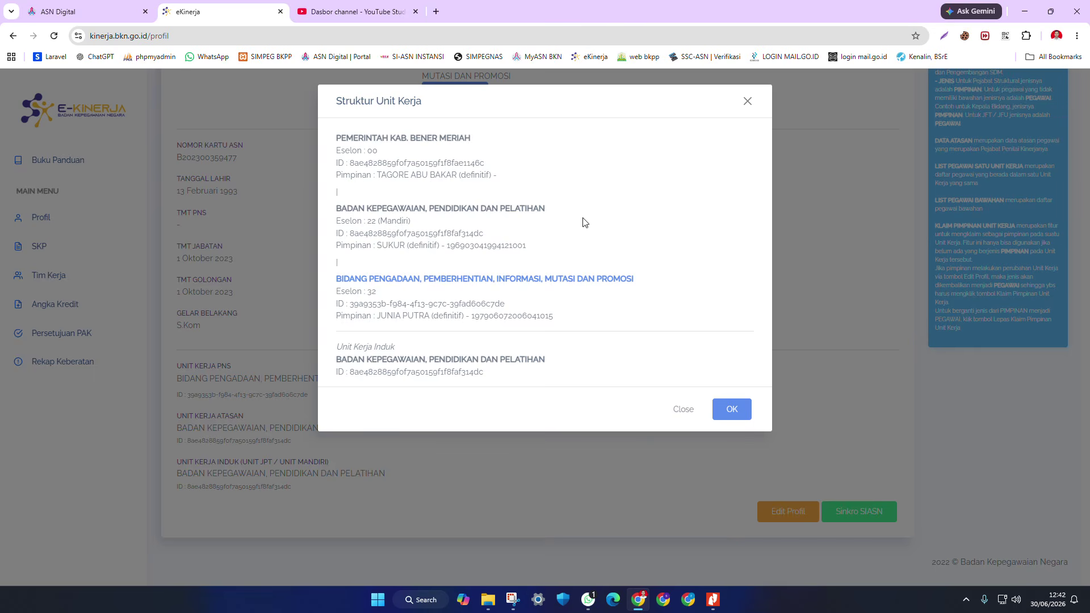
click(747, 101)
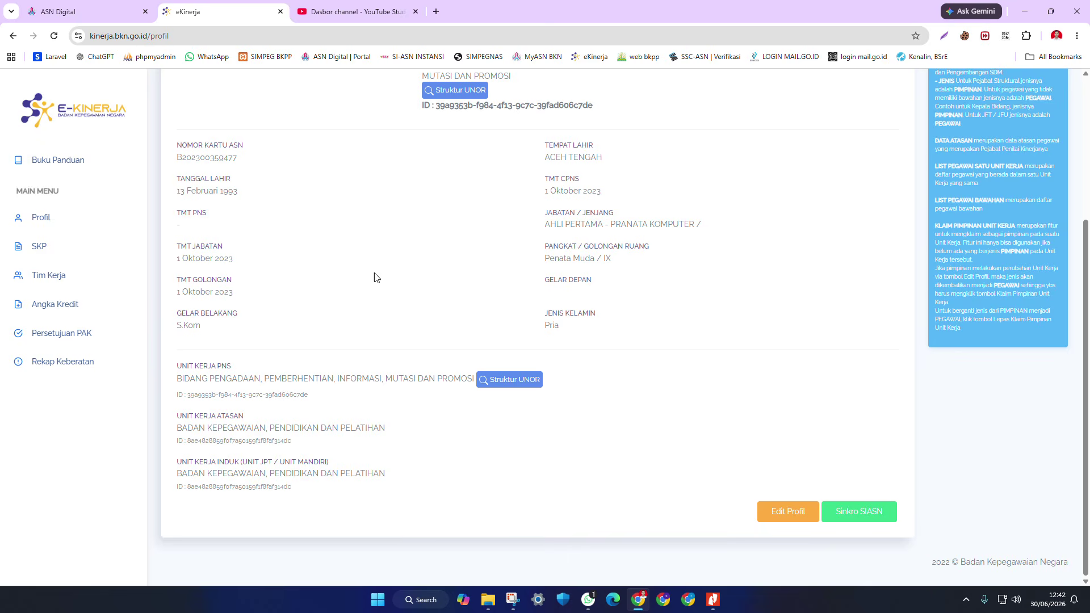
- Open the SKP list and review the work unit and status of each yearly period
click(60, 246)
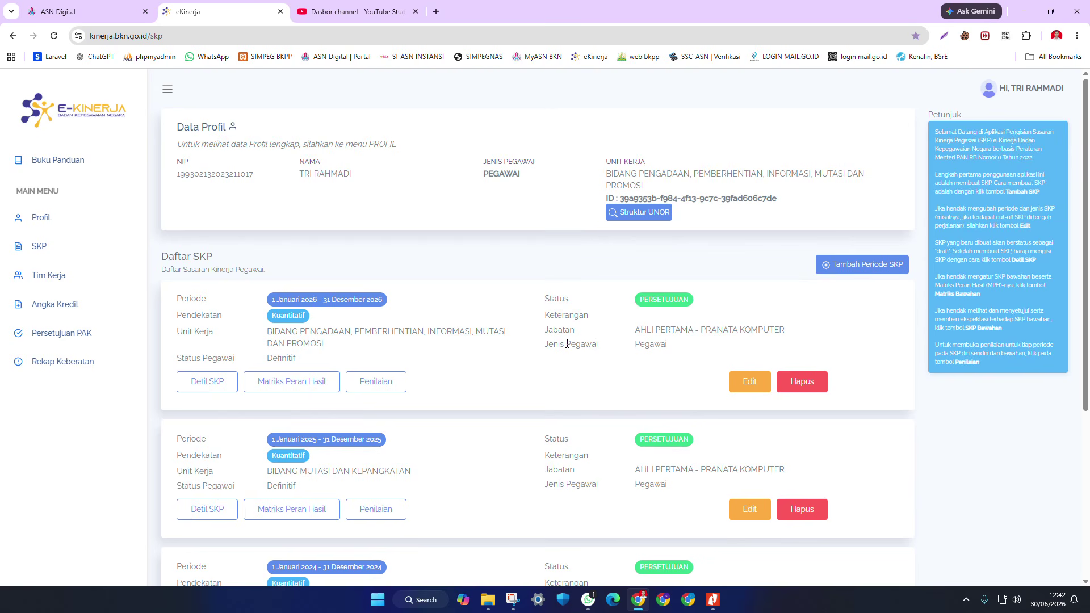
scroll(518, 336, down, 5)
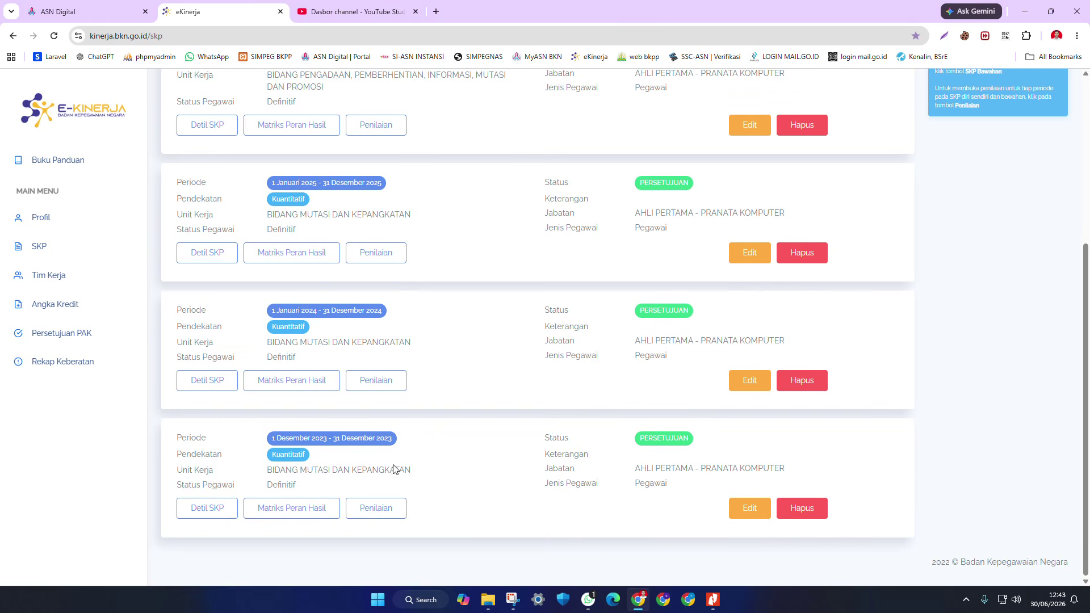
scroll(391, 472, up, 1)
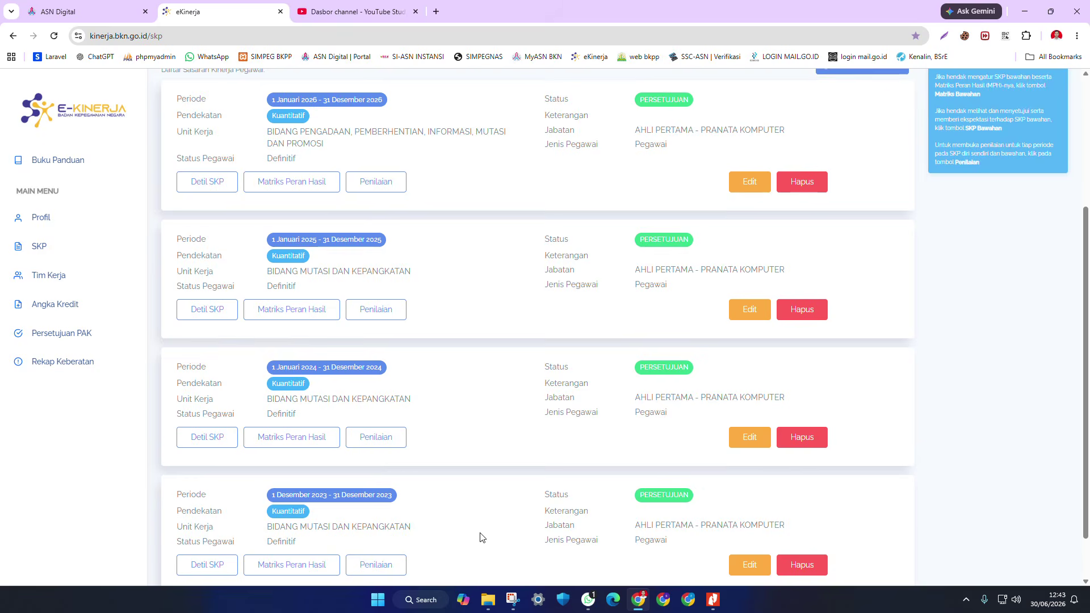
scroll(481, 536, up, 1)
scroll(427, 398, up, 1)
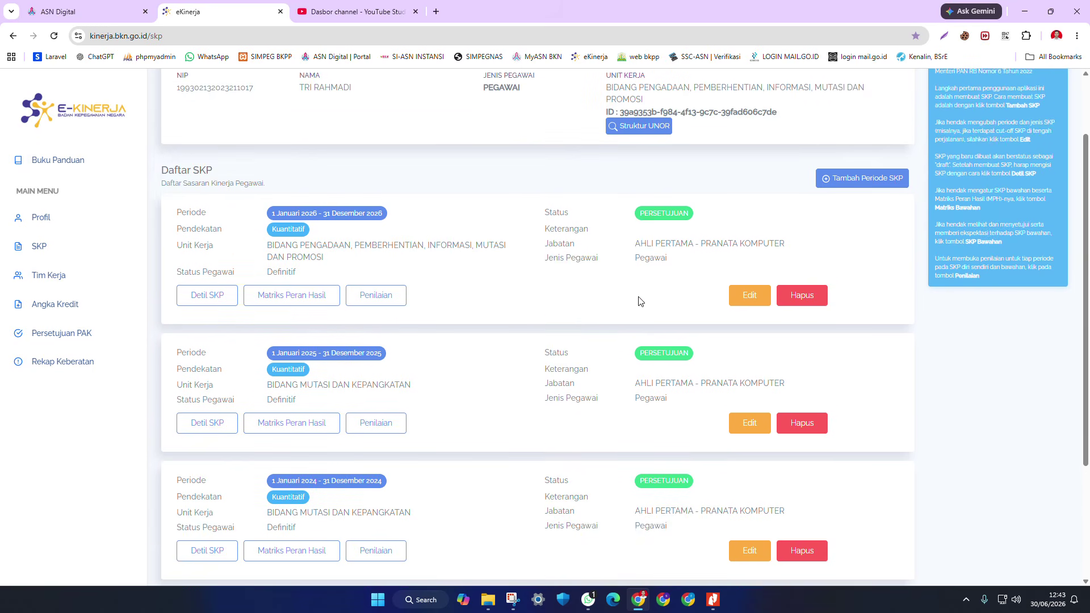
scroll(681, 283, up, 1)
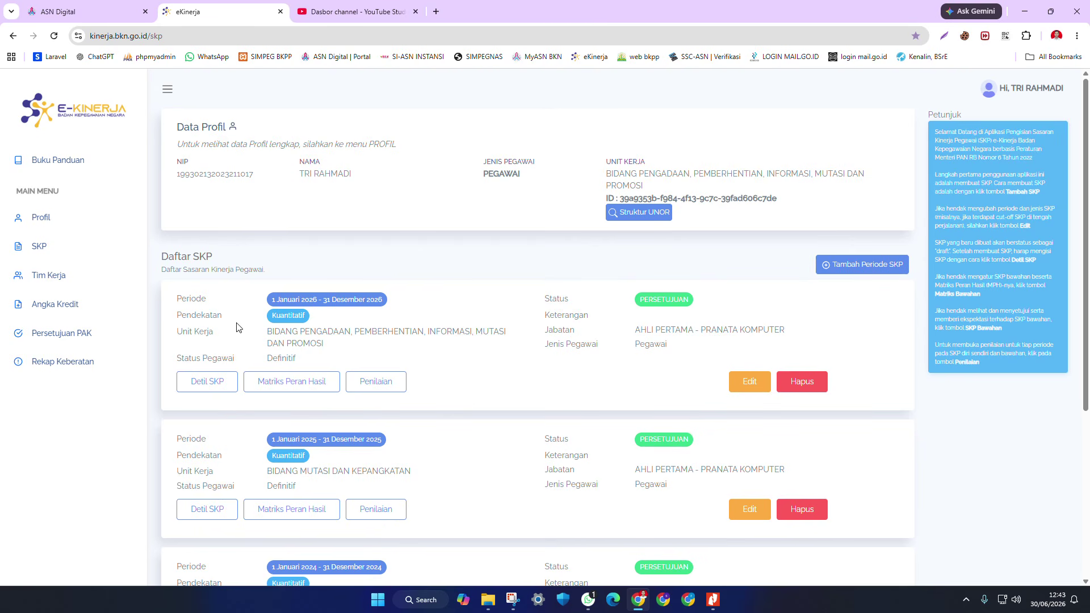
- Try to add an SKP period from 01/01/2026 to 31/12/2026 with the Kuantitatif approach, and close the form
click(853, 267)
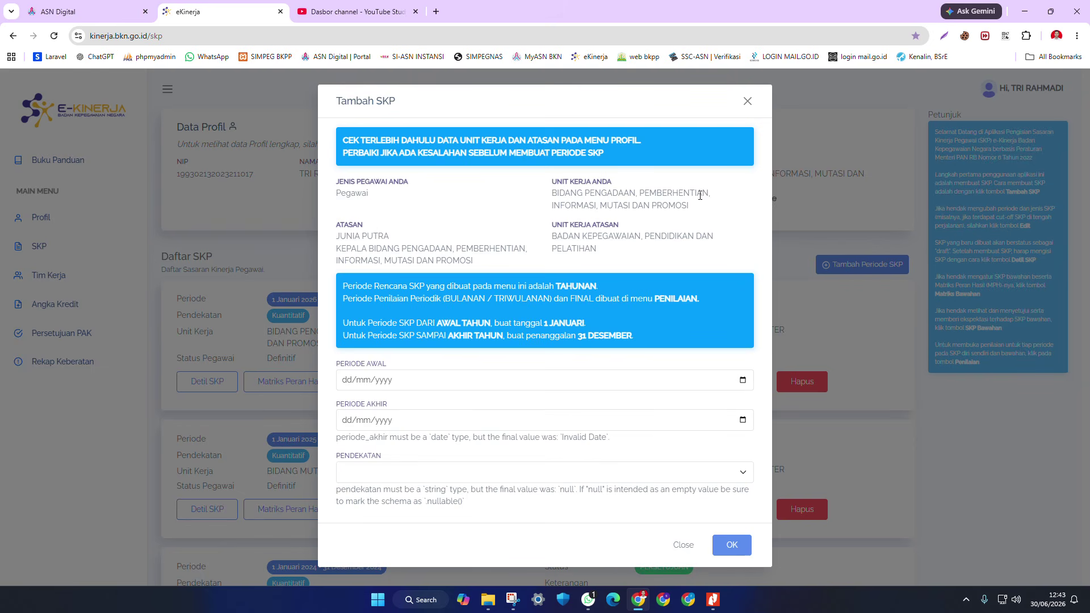
click(347, 386)
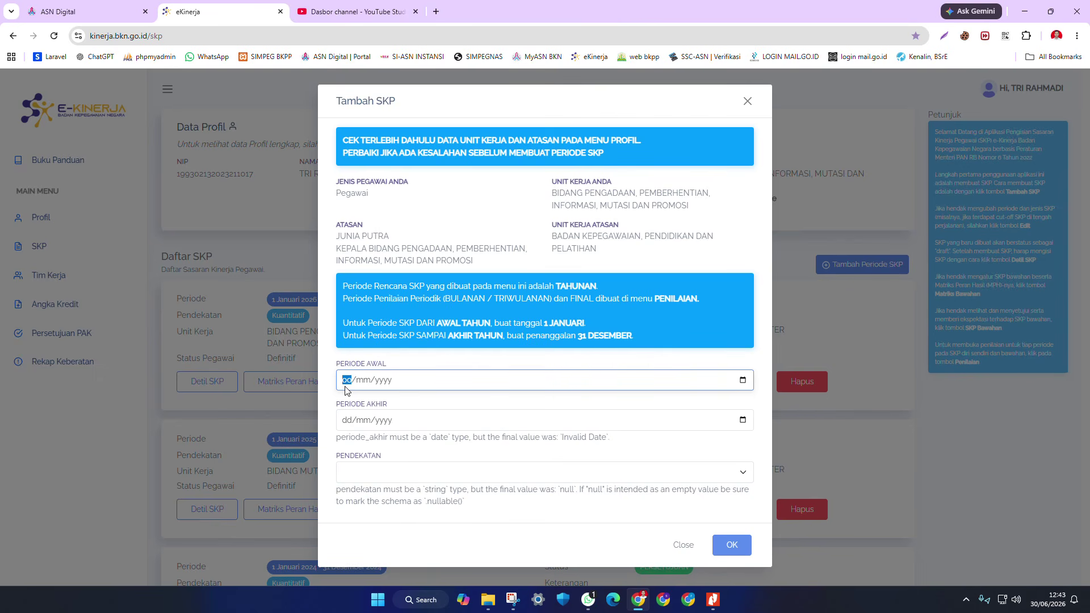
text(0101)
click(352, 421)
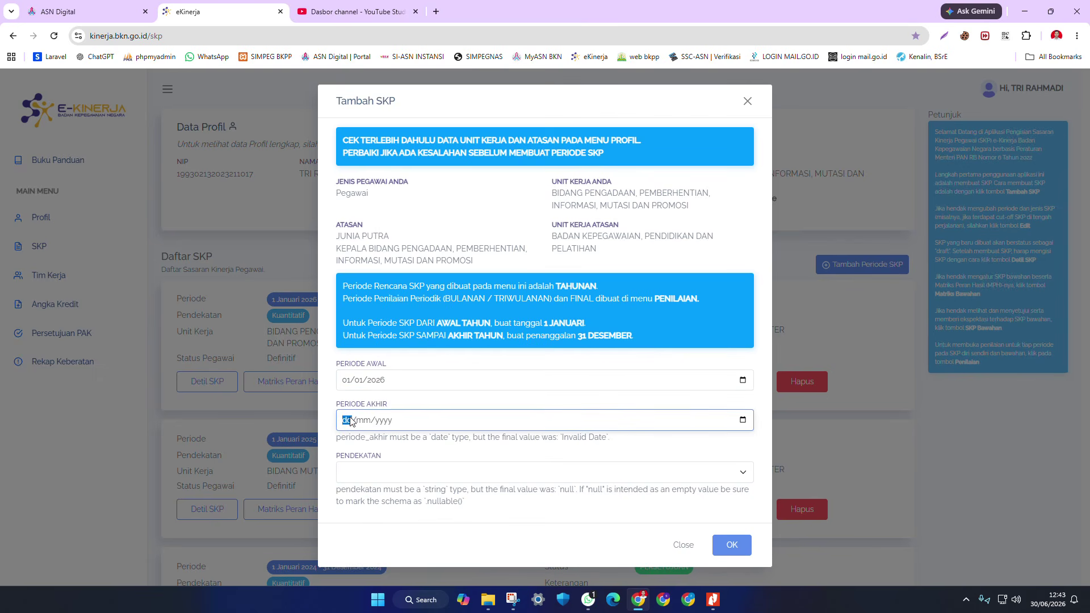
text(31/12/2026)
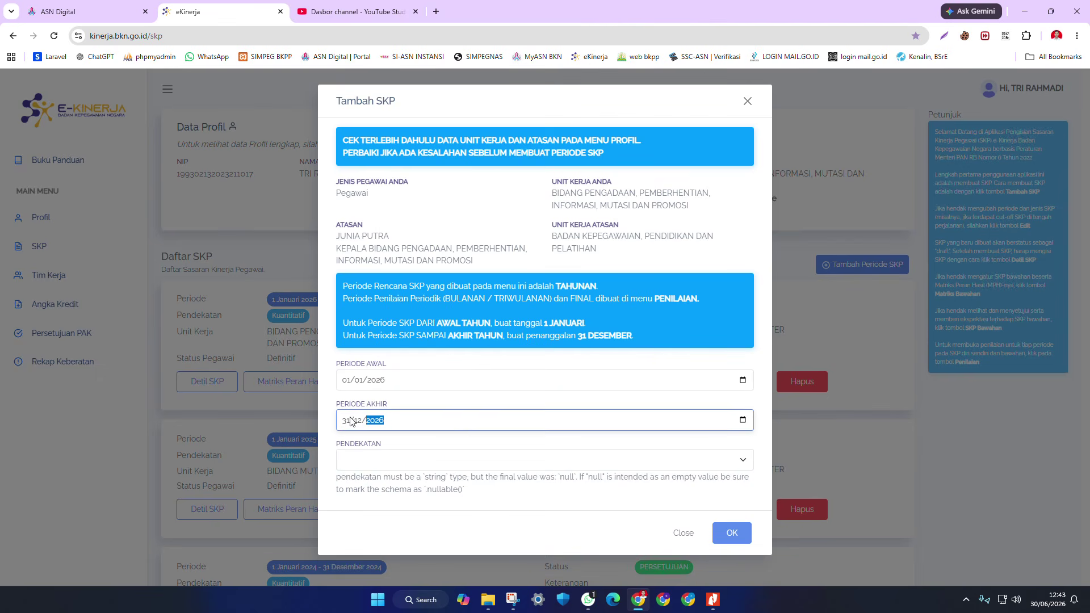
click(474, 463)
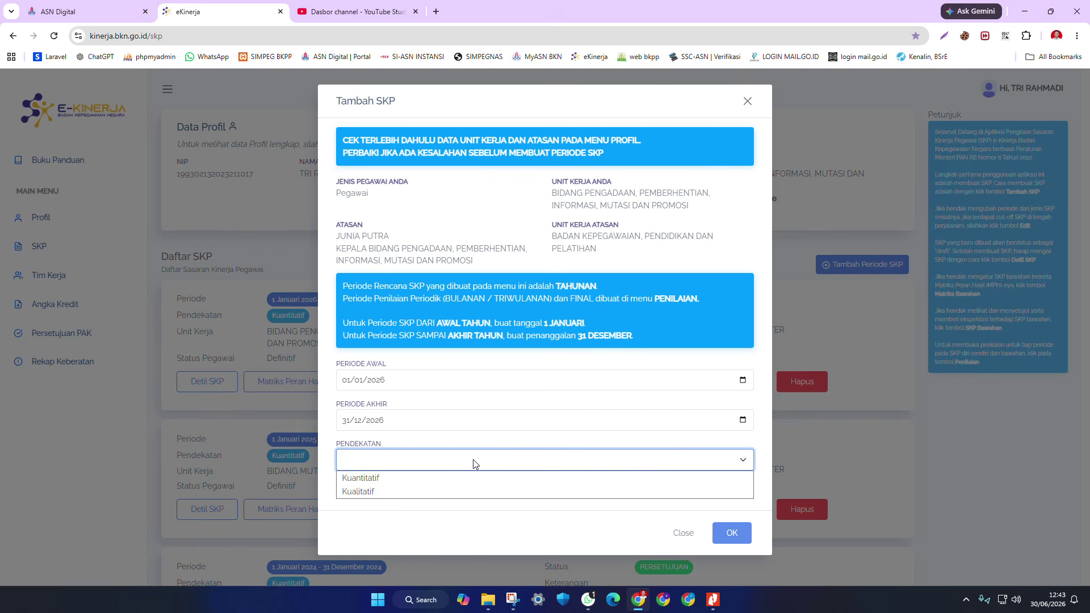
click(450, 478)
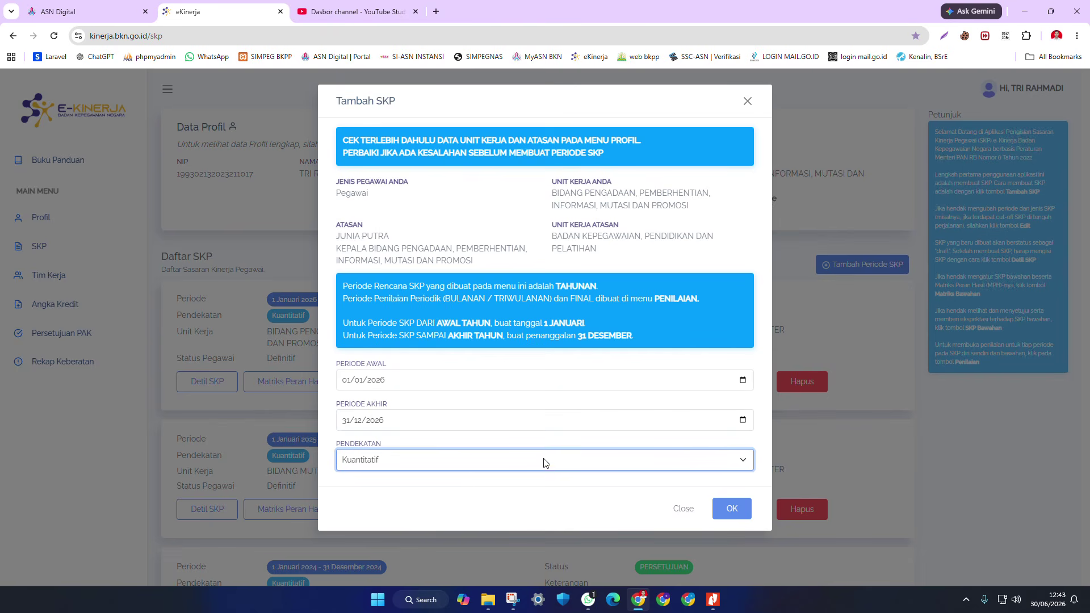
click(732, 508)
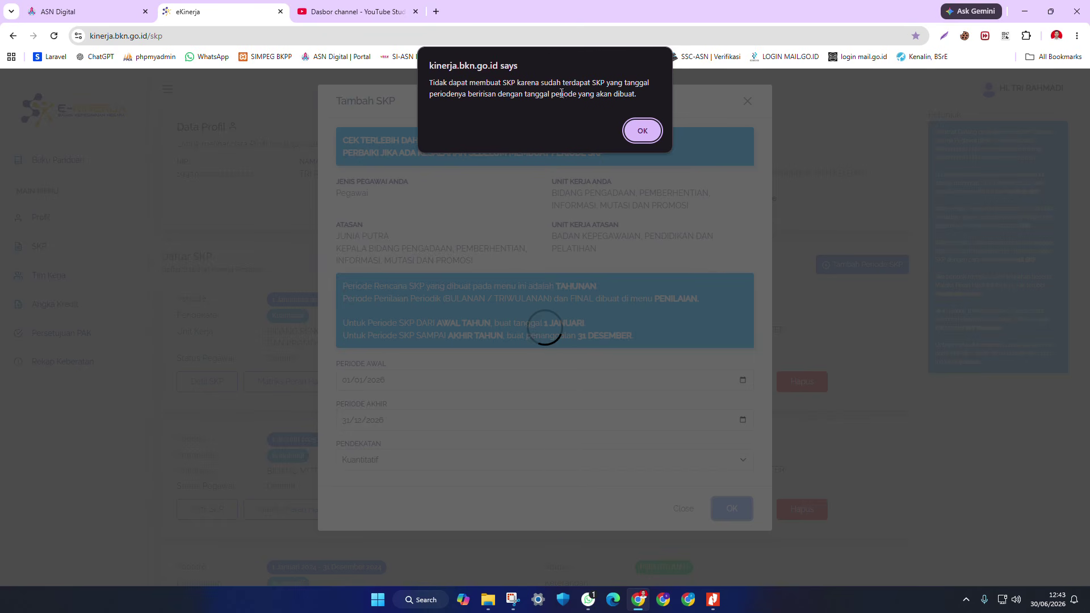
click(641, 131)
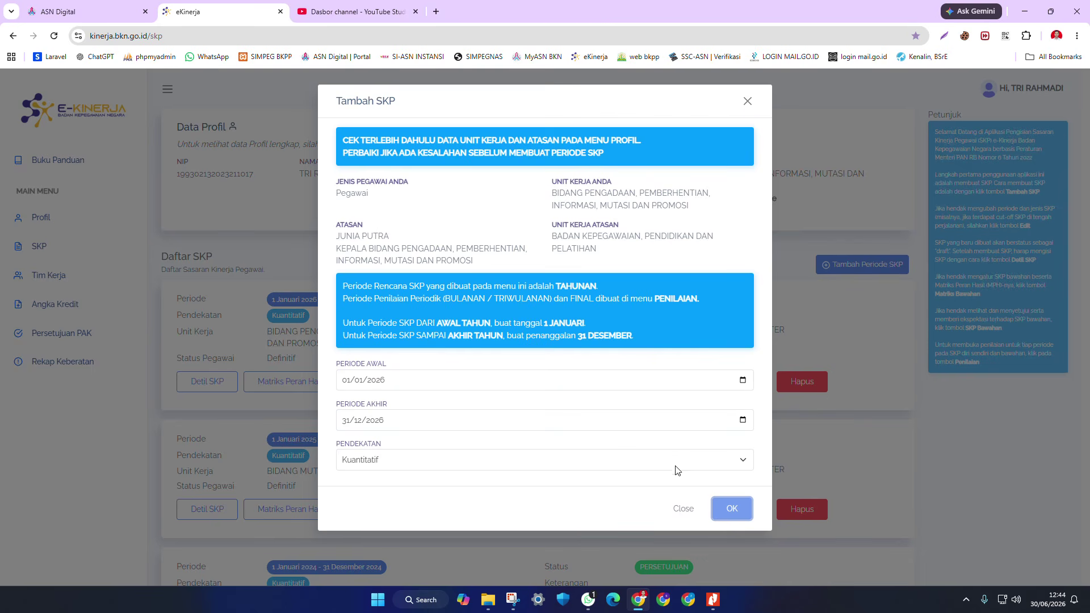
click(677, 513)
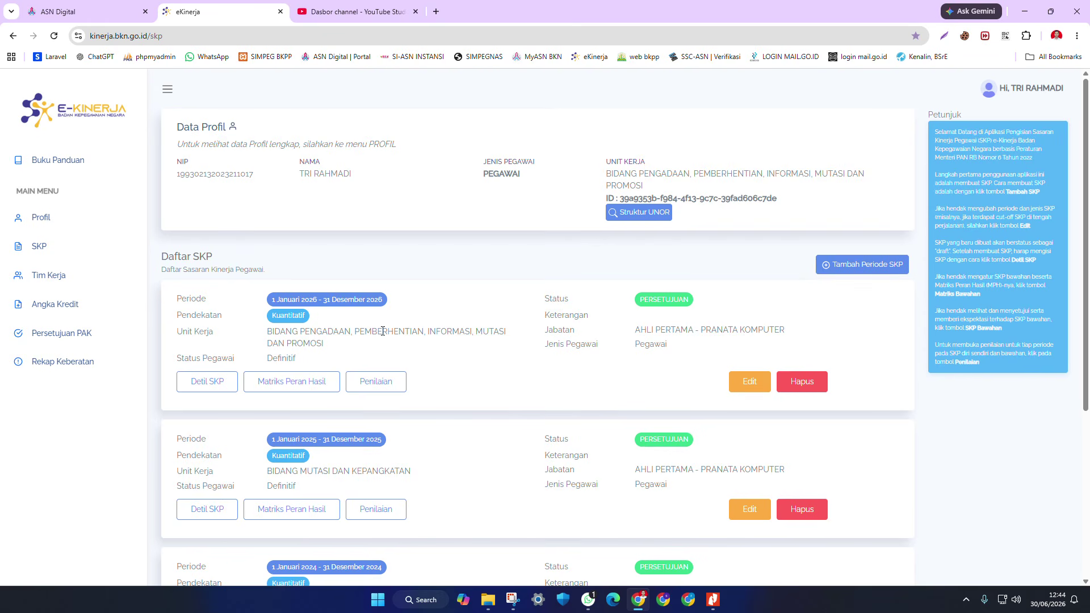
- Open the details of the 2026 SKP and check the employee and assessor data in the header table
click(216, 386)
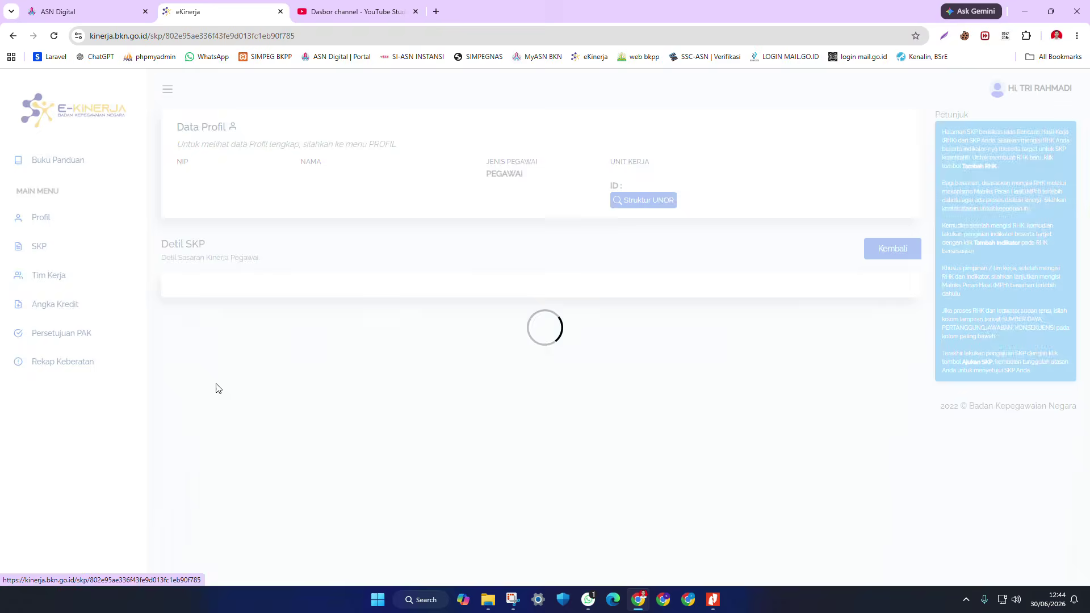
scroll(302, 425, down, 4)
scroll(302, 422, up, 3)
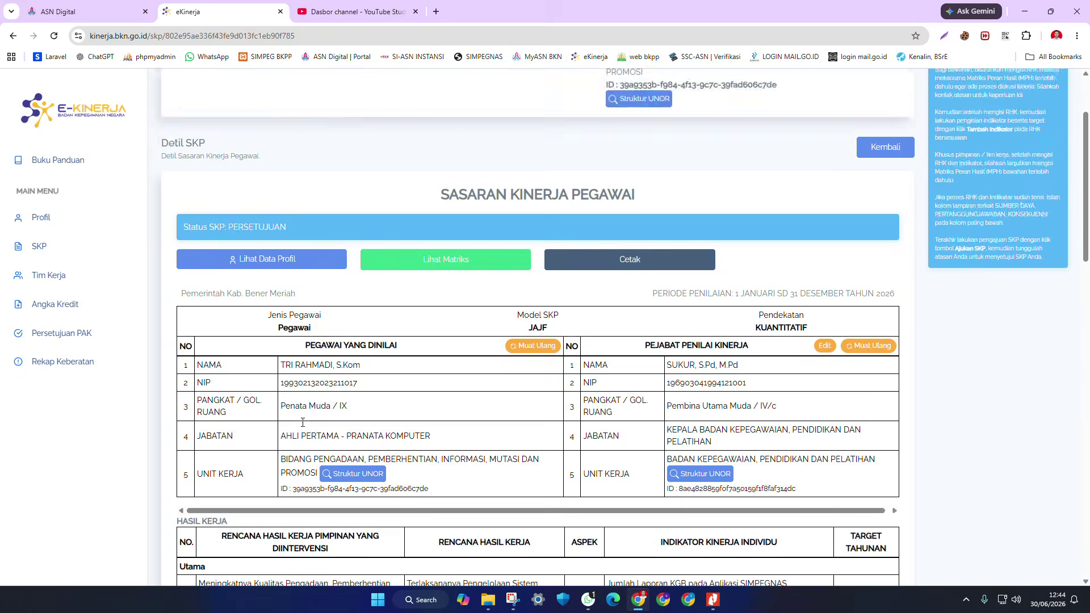
scroll(303, 422, up, 1)
scroll(303, 425, down, 2)
scroll(345, 300, down, 5)
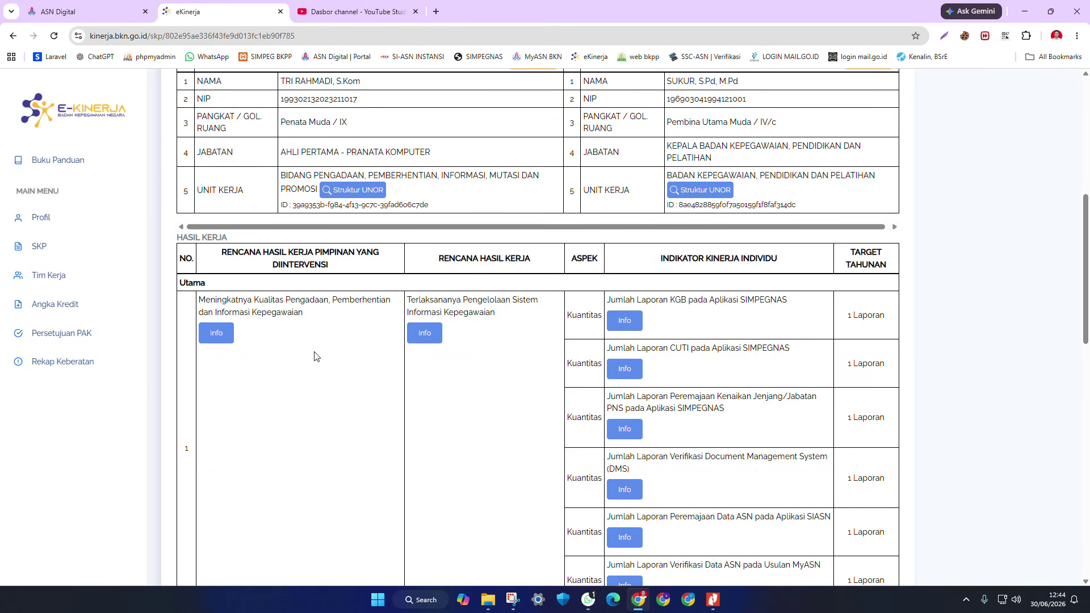
scroll(423, 377, up, 6)
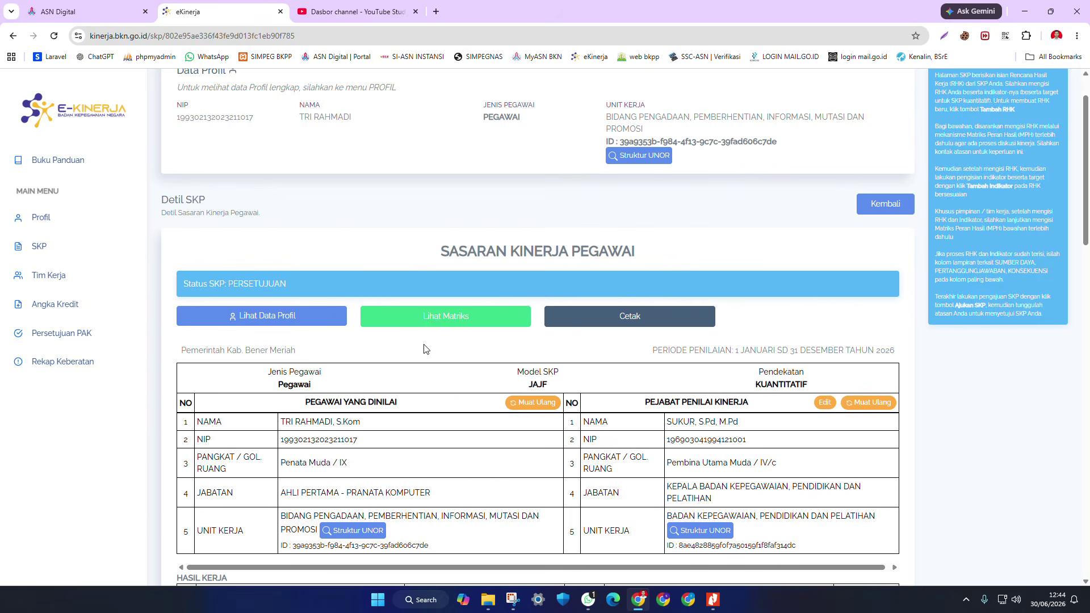
- Review the Hasil Kerja and Perilaku Kerja sections of the 2026 SKP and return to the SKP list
scroll(381, 357, down, 4)
scroll(400, 419, down, 2)
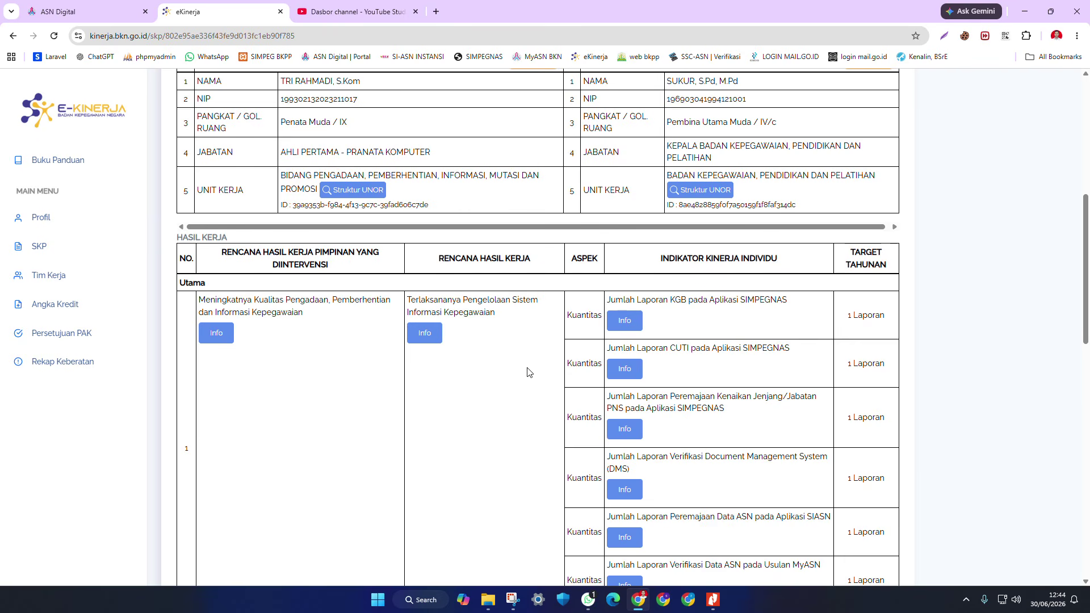
scroll(514, 367, down, 5)
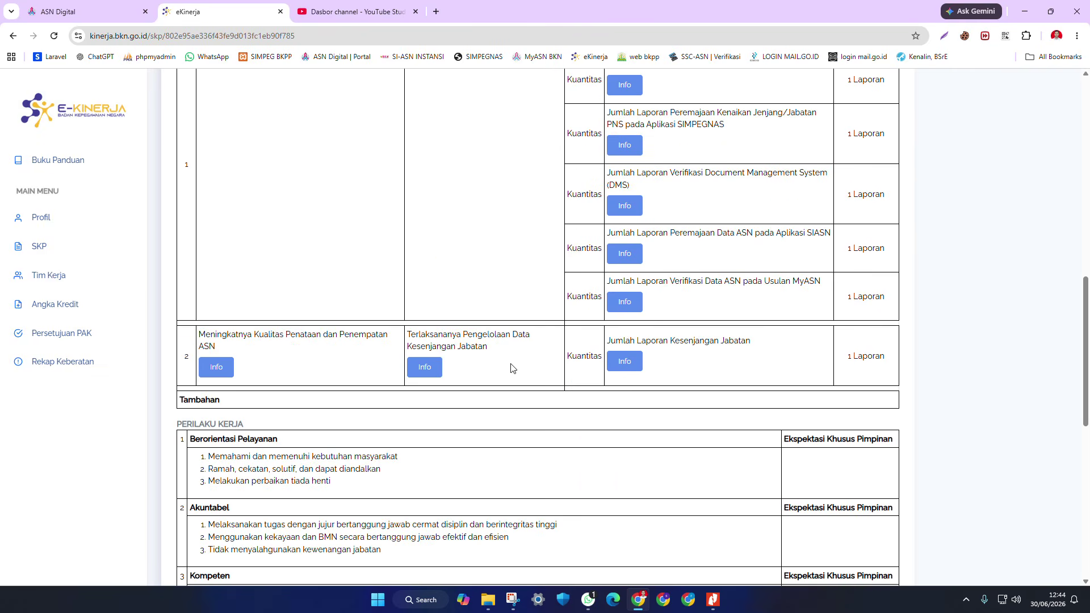
scroll(513, 368, up, 6)
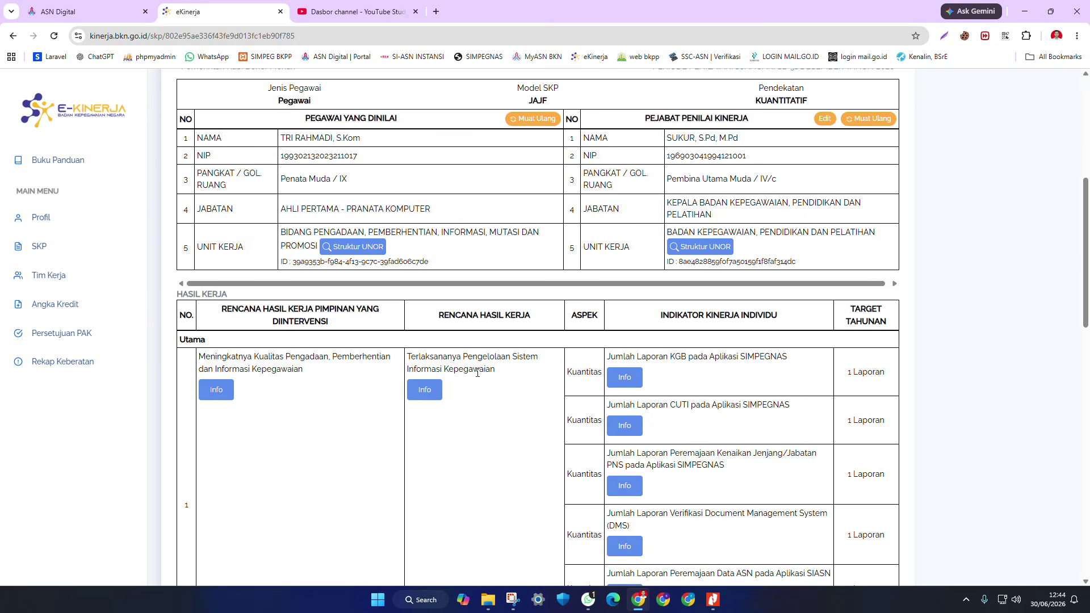
scroll(749, 378, down, 4)
scroll(543, 531, up, 7)
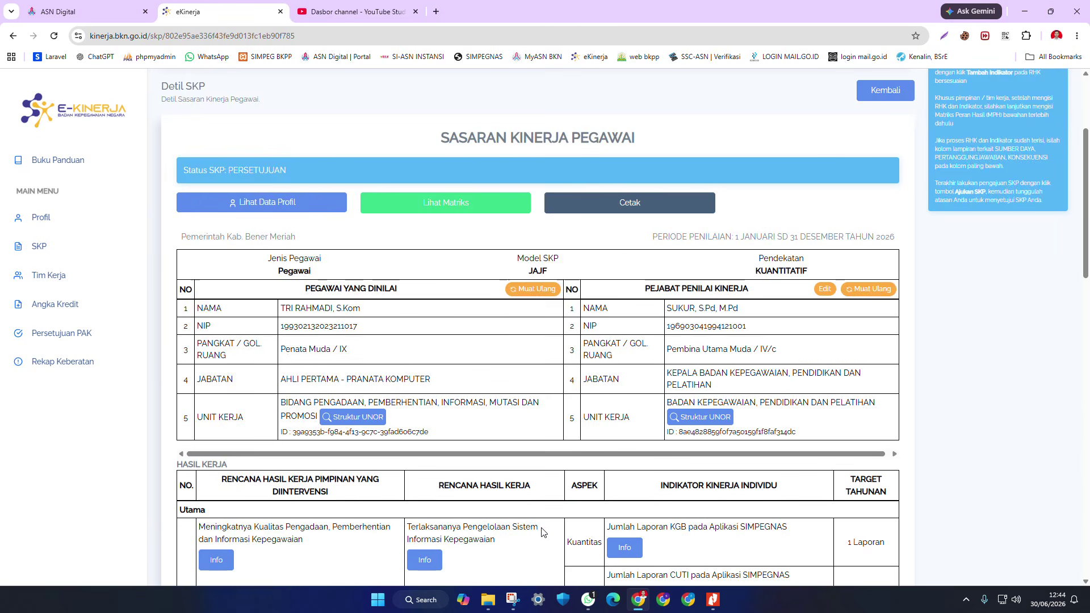
scroll(542, 511, up, 3)
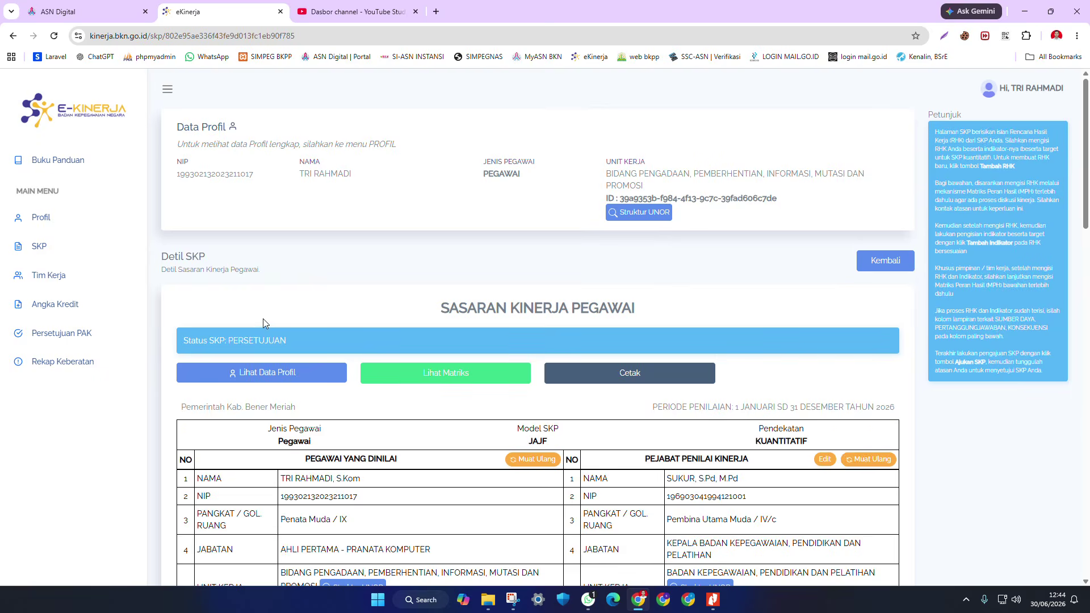
scroll(257, 322, down, 2)
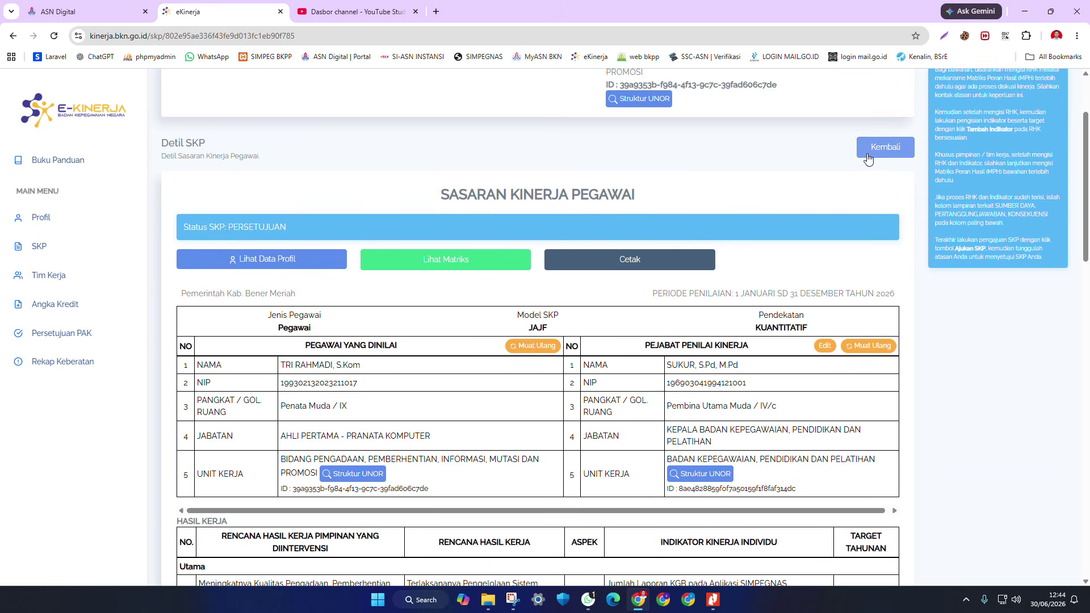
click(867, 159)
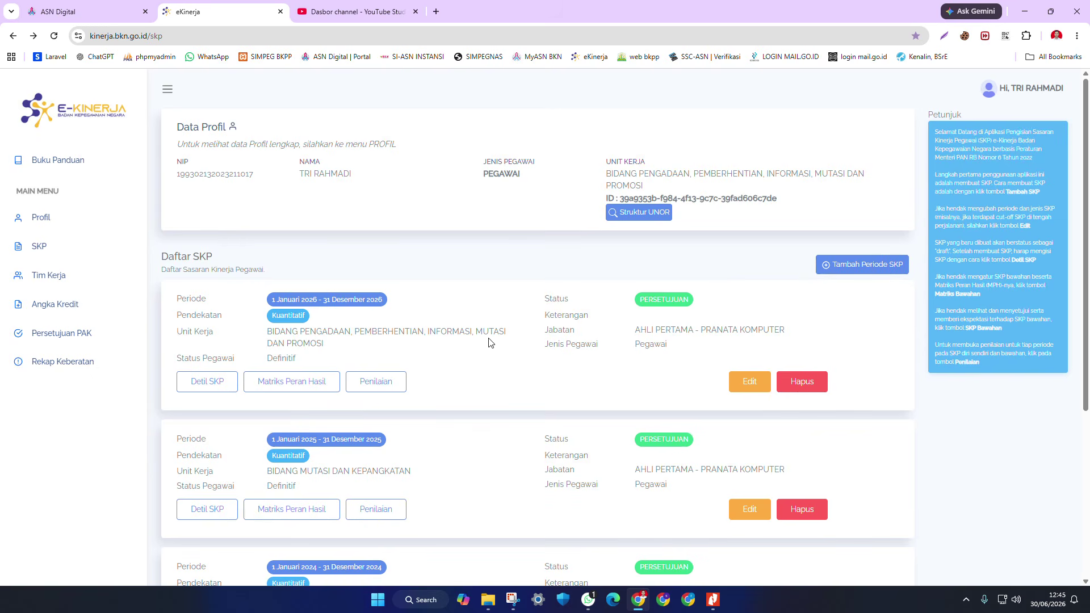
- Open the Penilaian page of the 2026 SKP and review its monthly assessment periods
click(401, 393)
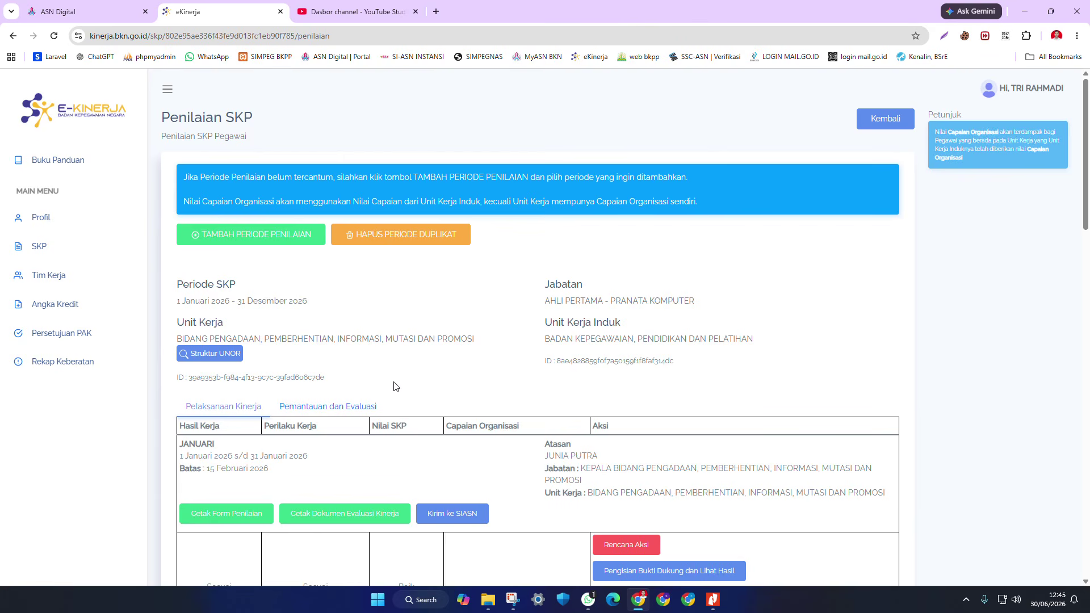
scroll(398, 379, down, 20)
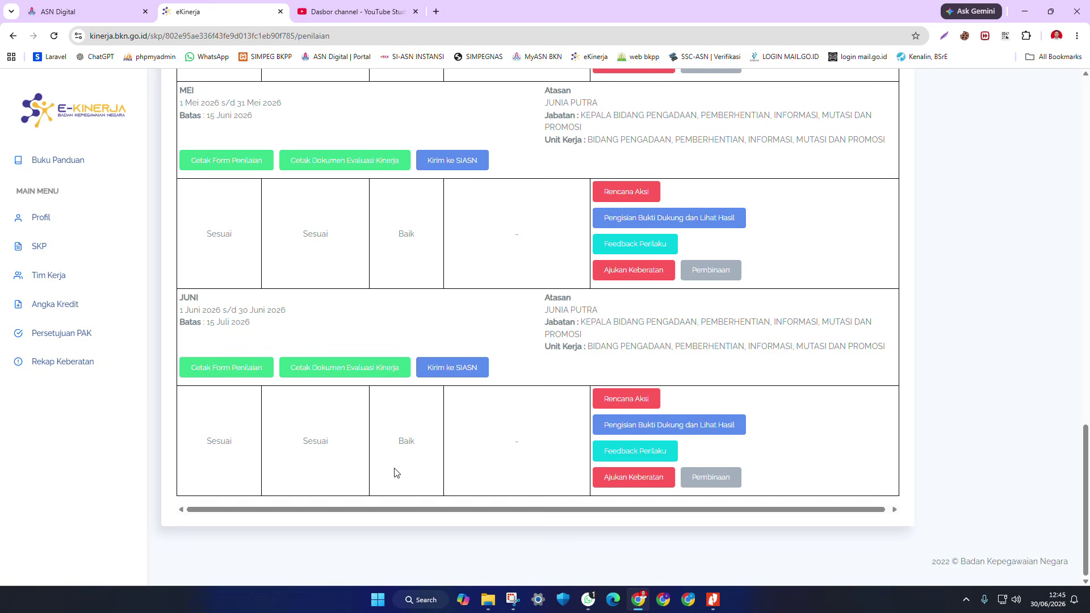
scroll(395, 470, up, 18)
scroll(395, 472, up, 2)
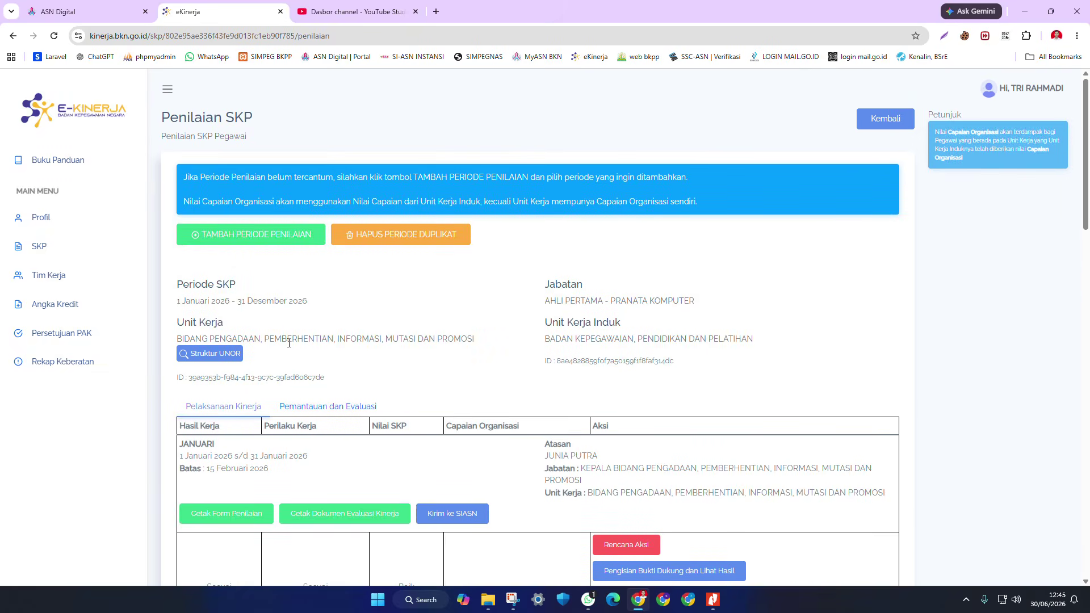
- Try to add JANUARI as a new assessment period for the 2026 SKP
click(306, 237)
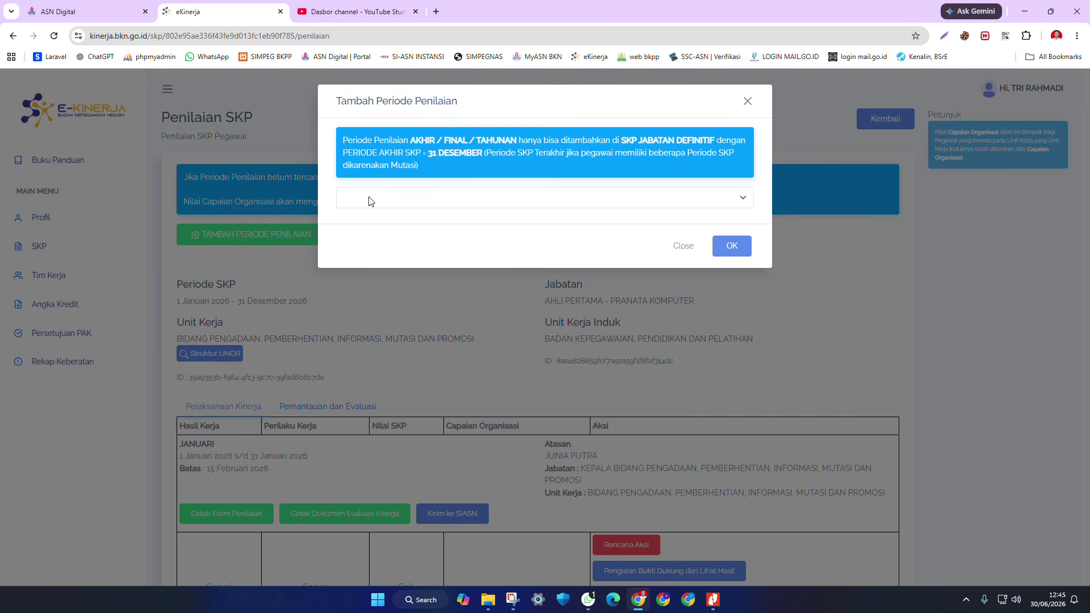
click(369, 201)
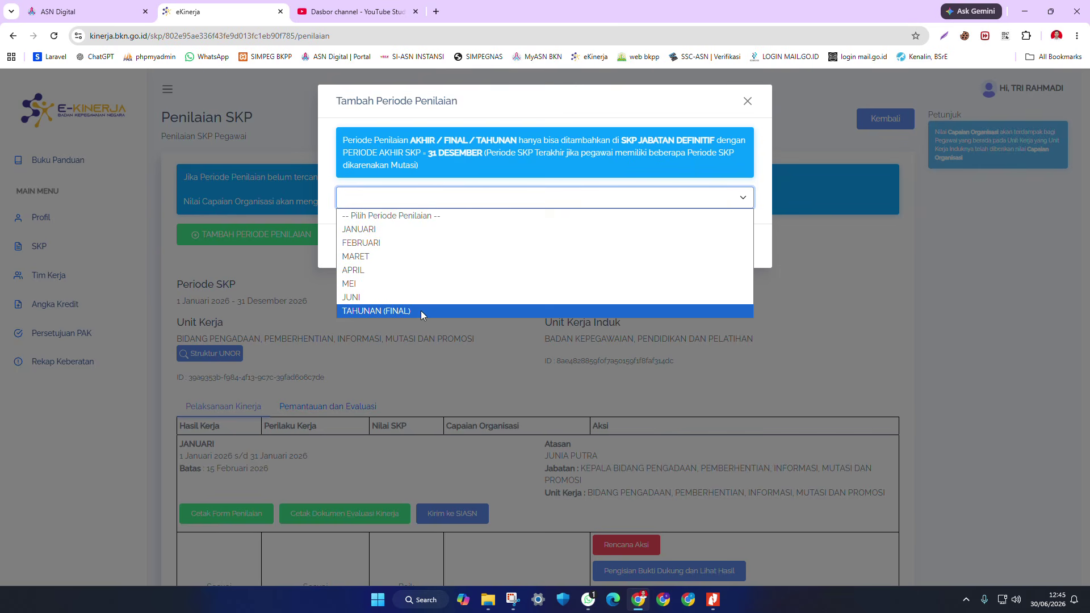
click(376, 230)
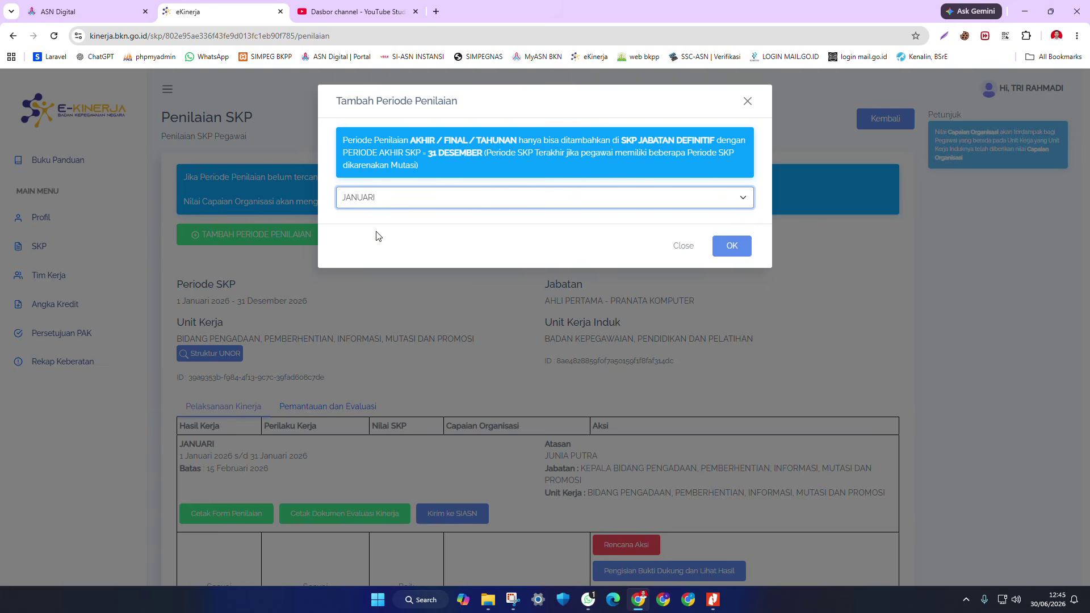
click(738, 256)
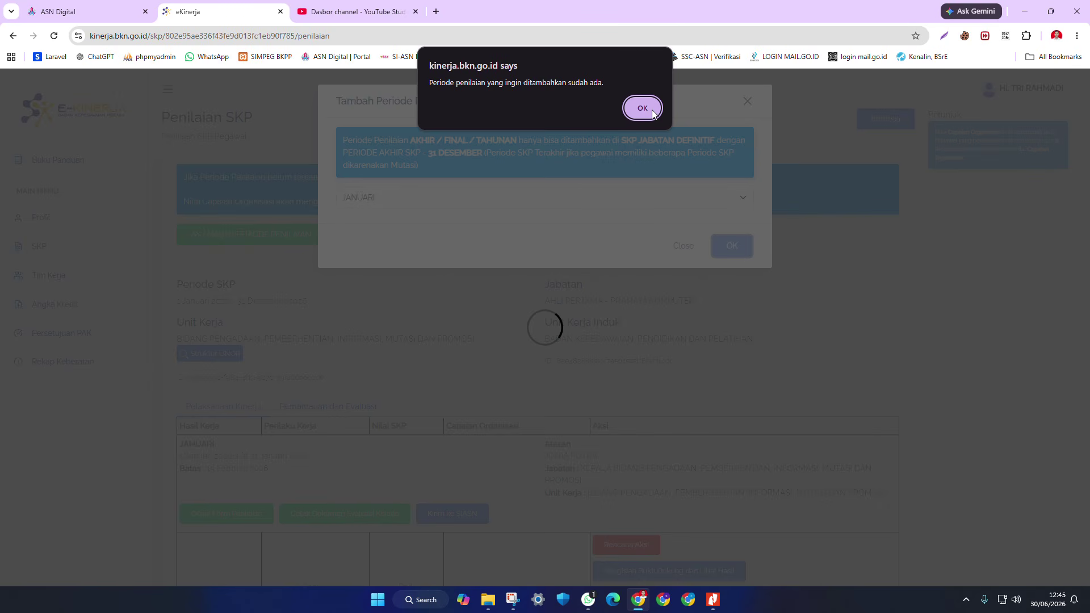
click(642, 108)
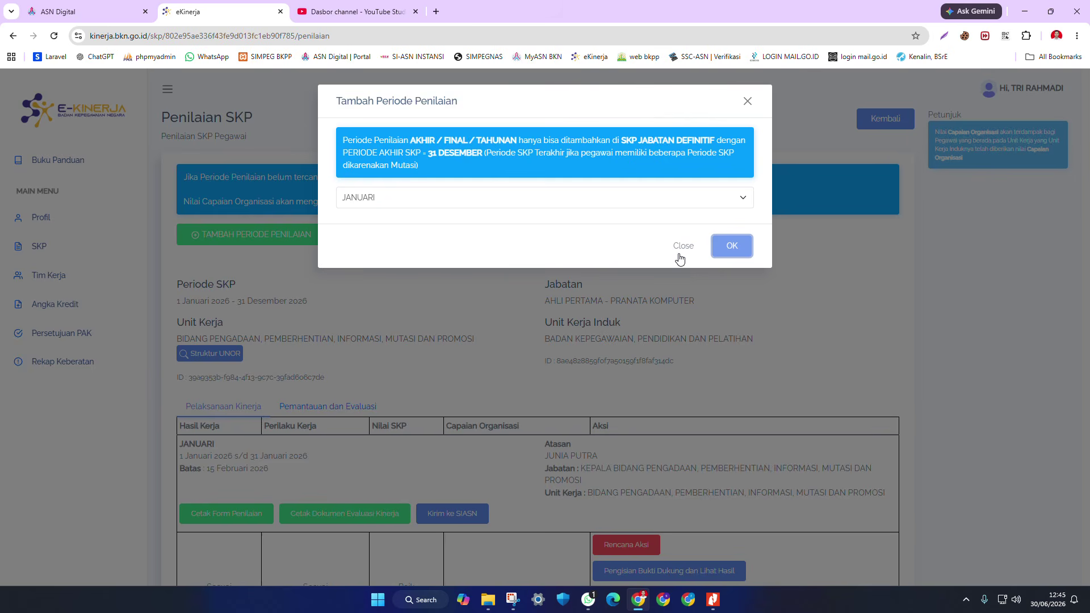
- Review the periods offered for a new assessment period, choose FEBRUARI as an example, and close the form without adding it
click(654, 202)
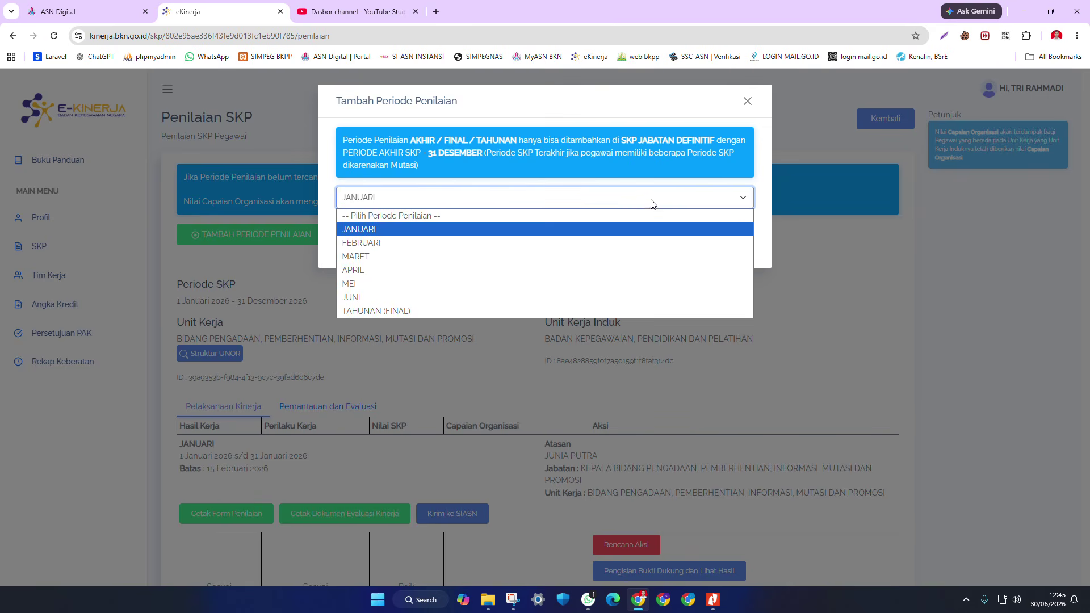
click(398, 240)
click(392, 204)
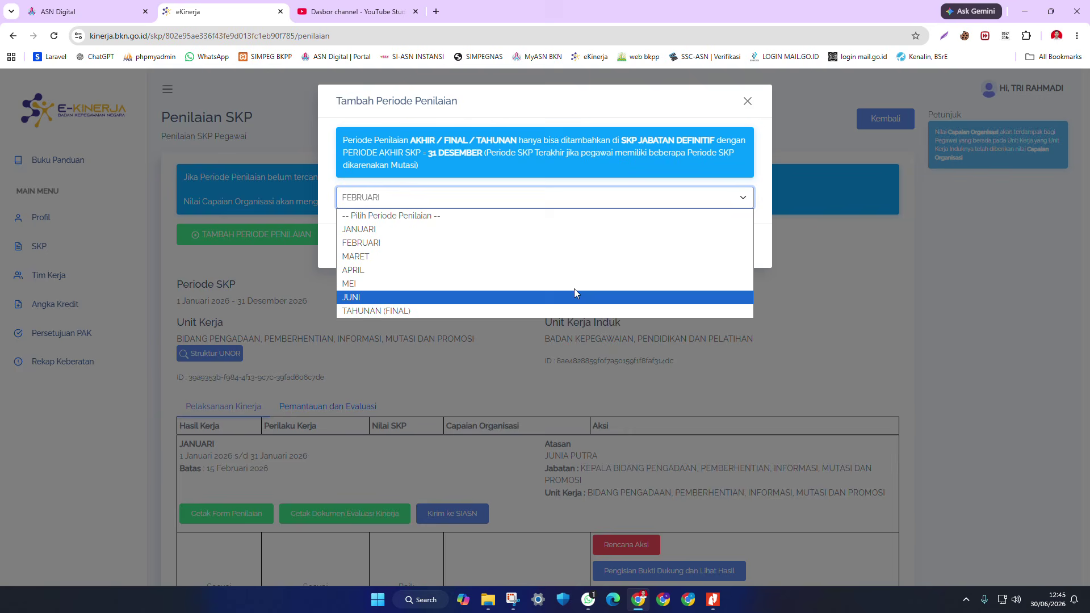
click(747, 102)
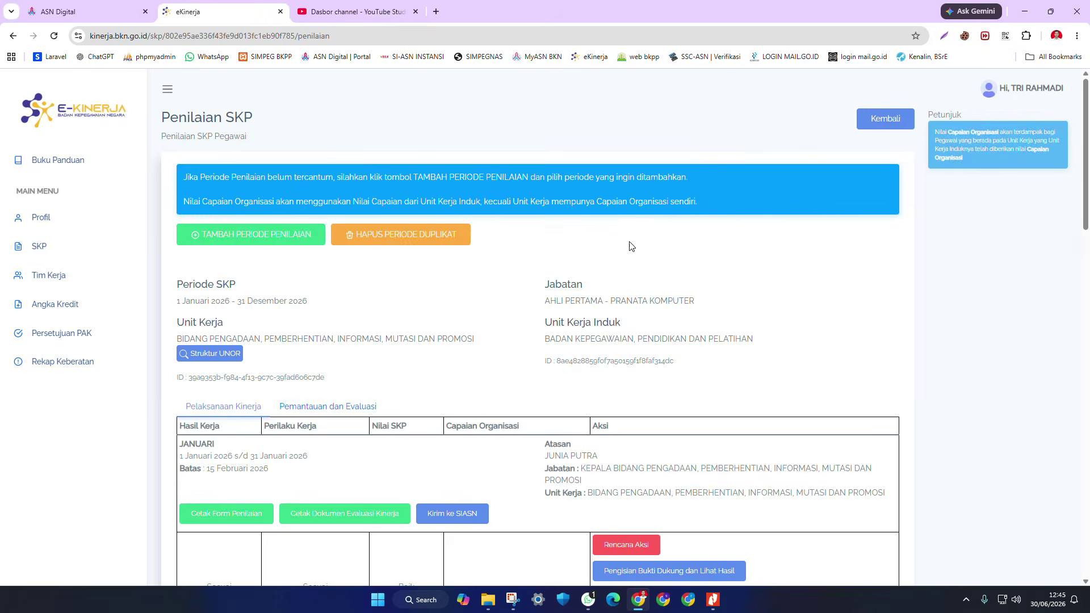
- Open the Rencana Aksi page of the JANUARI period and review the action plans listed for each planned work result
scroll(583, 373, down, 3)
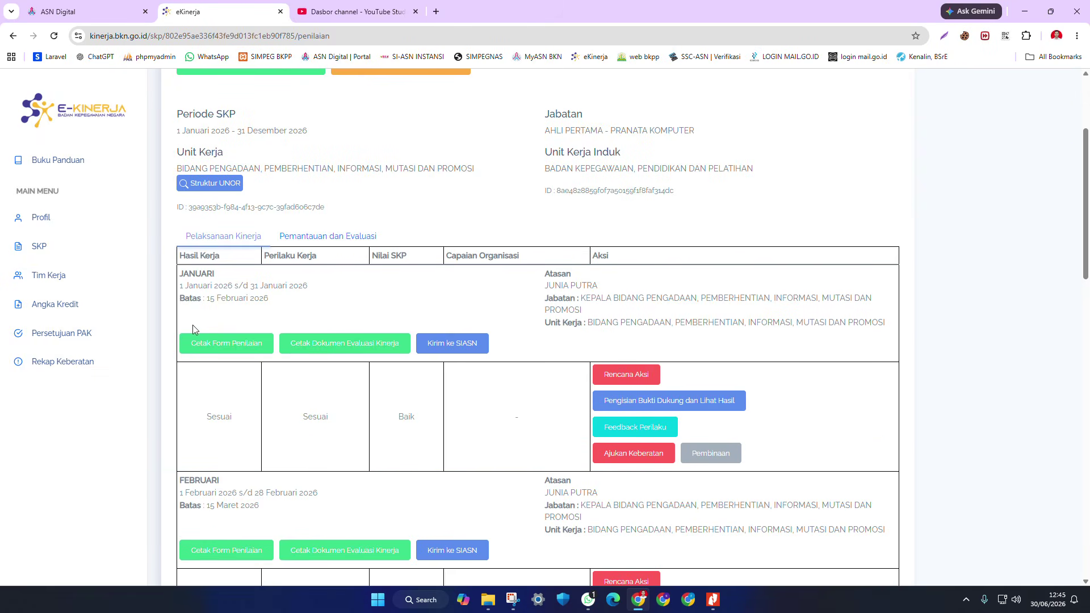
scroll(218, 457, up, 1)
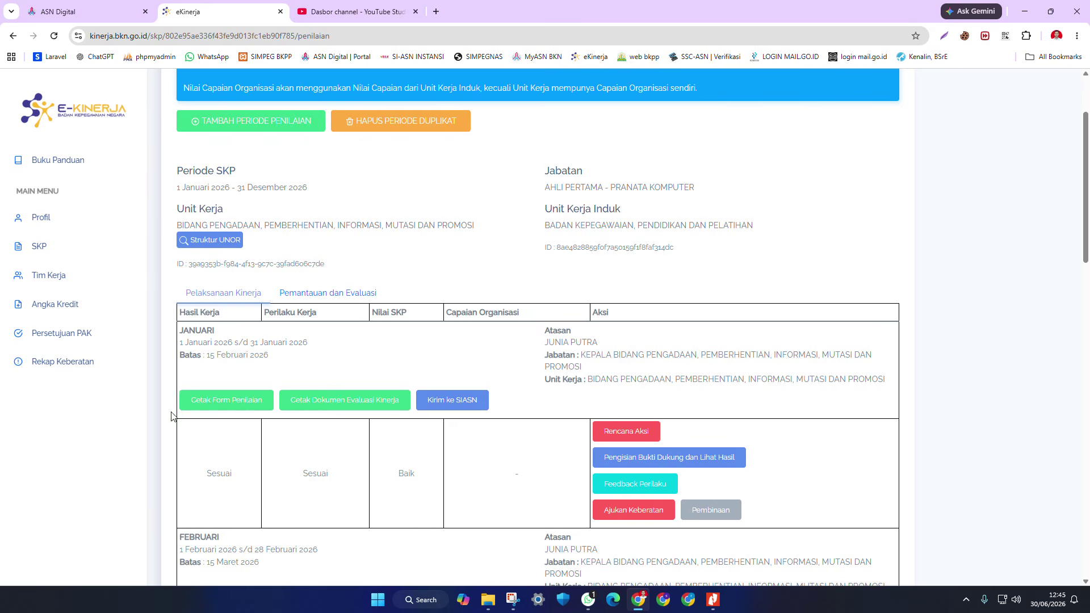
click(627, 433)
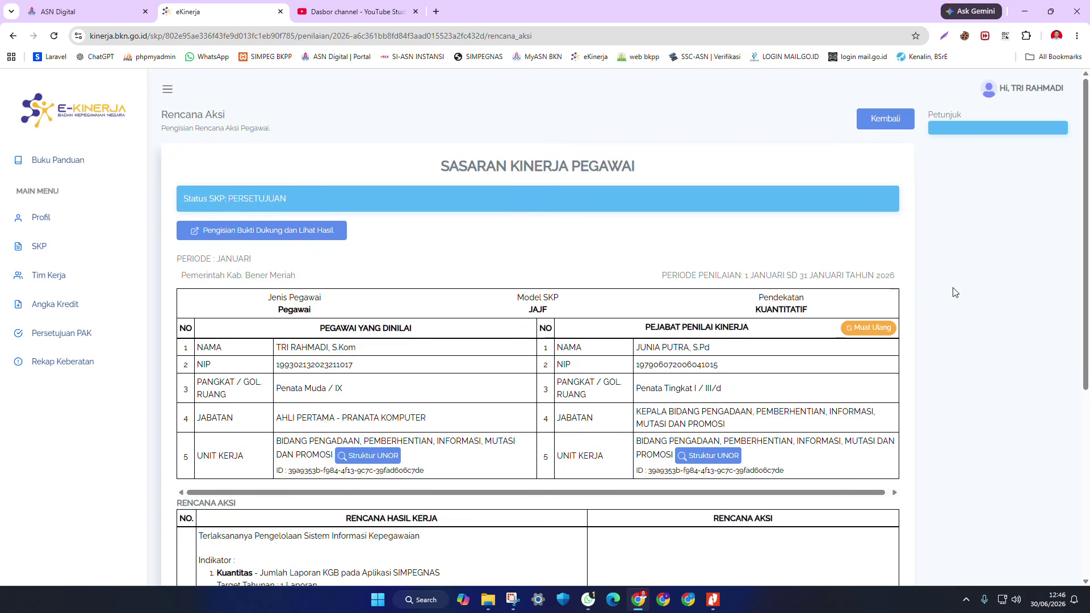
scroll(441, 492, down, 3)
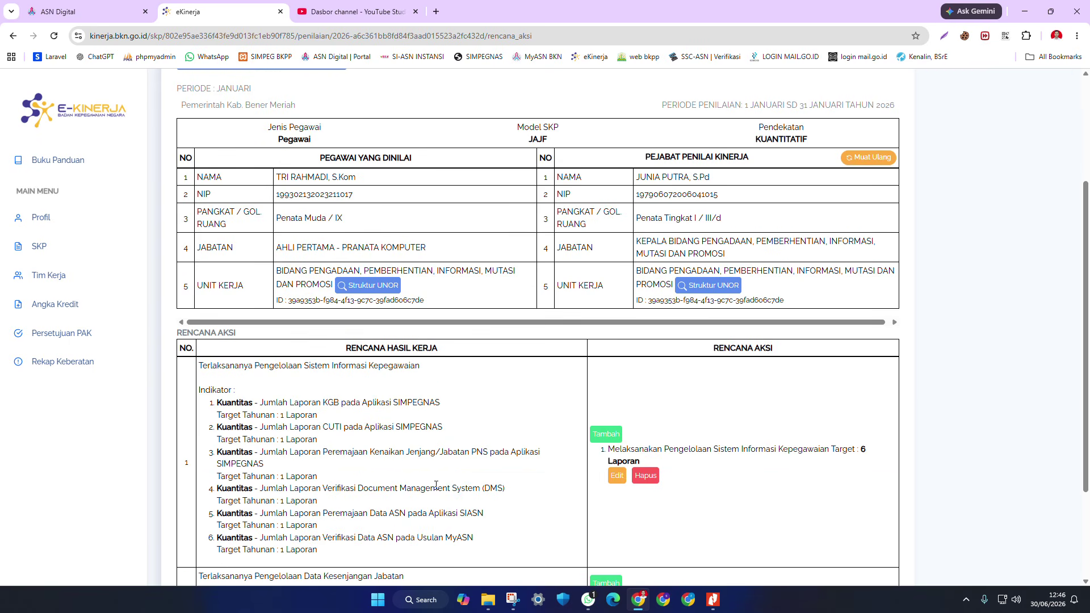
scroll(436, 484, down, 2)
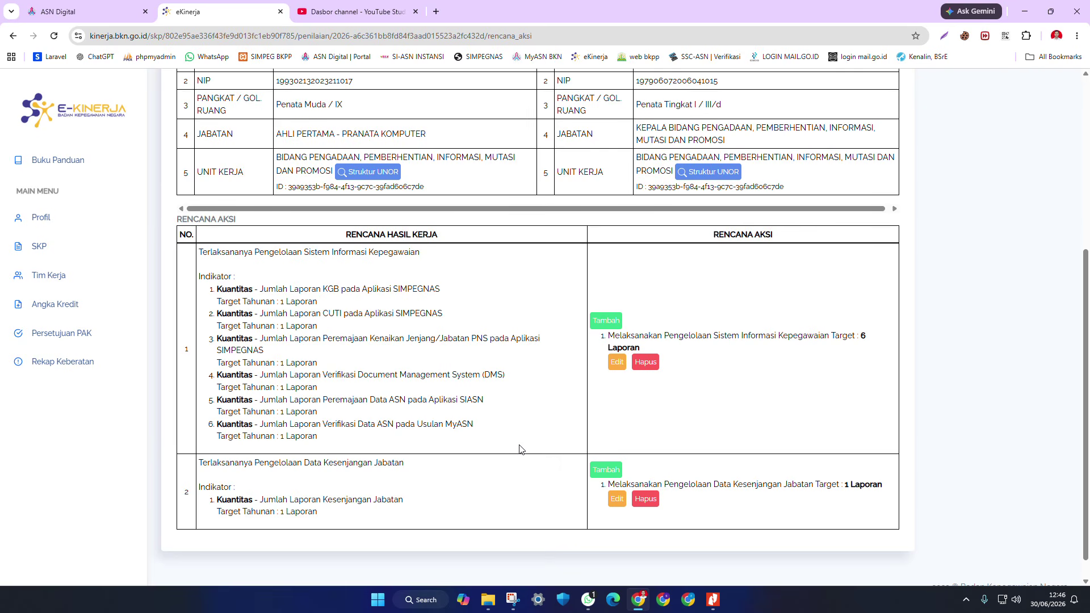
scroll(513, 450, up, 4)
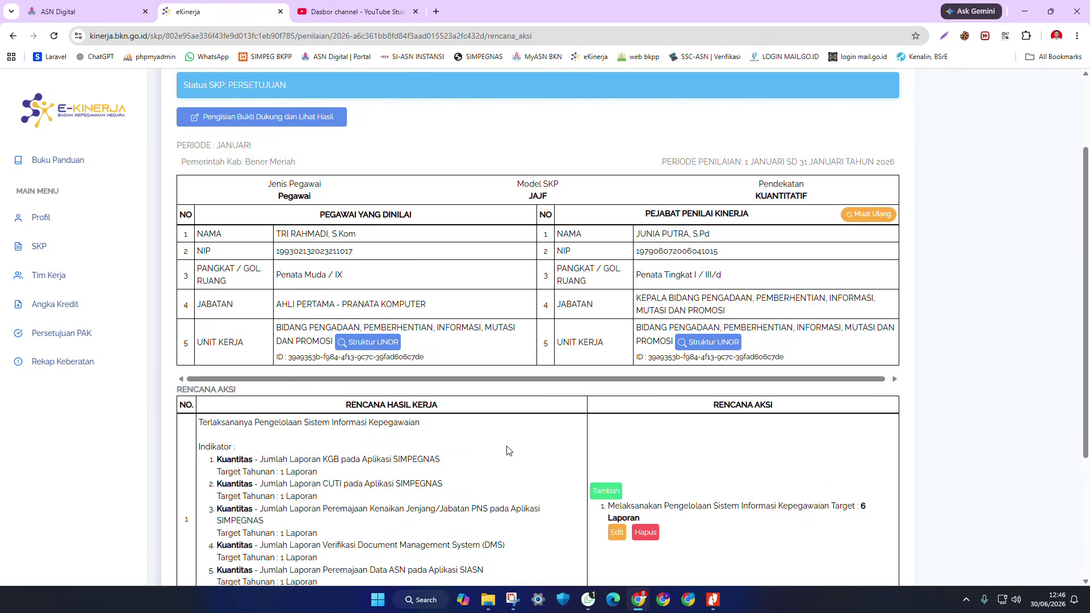
scroll(522, 441, down, 5)
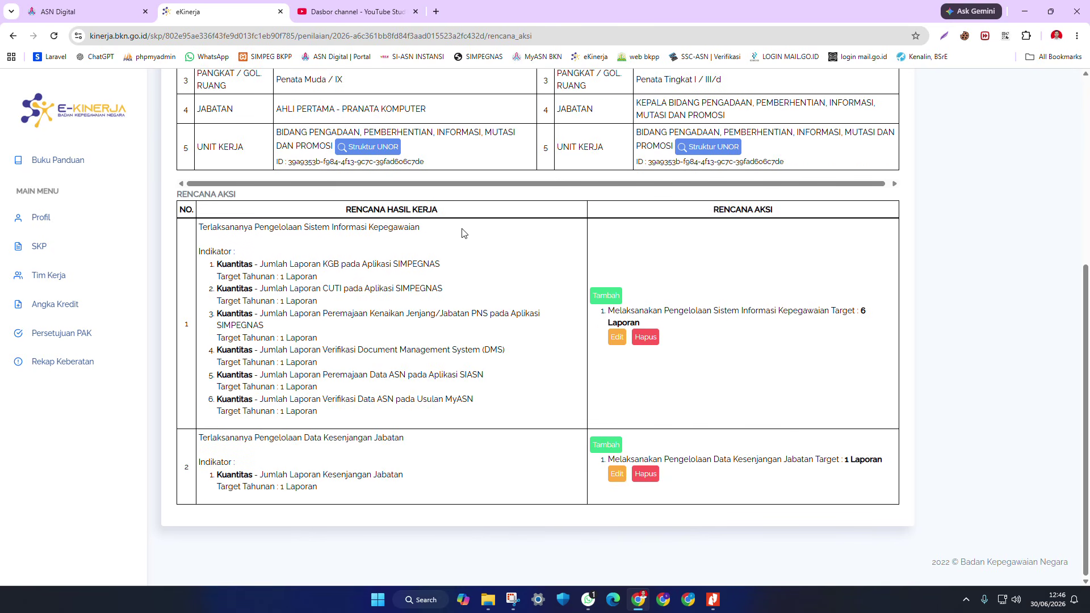
- Open the form for adding an action plan to the first work result, inspect its Rencana Aksi and Target fields, and close it unsaved
click(617, 294)
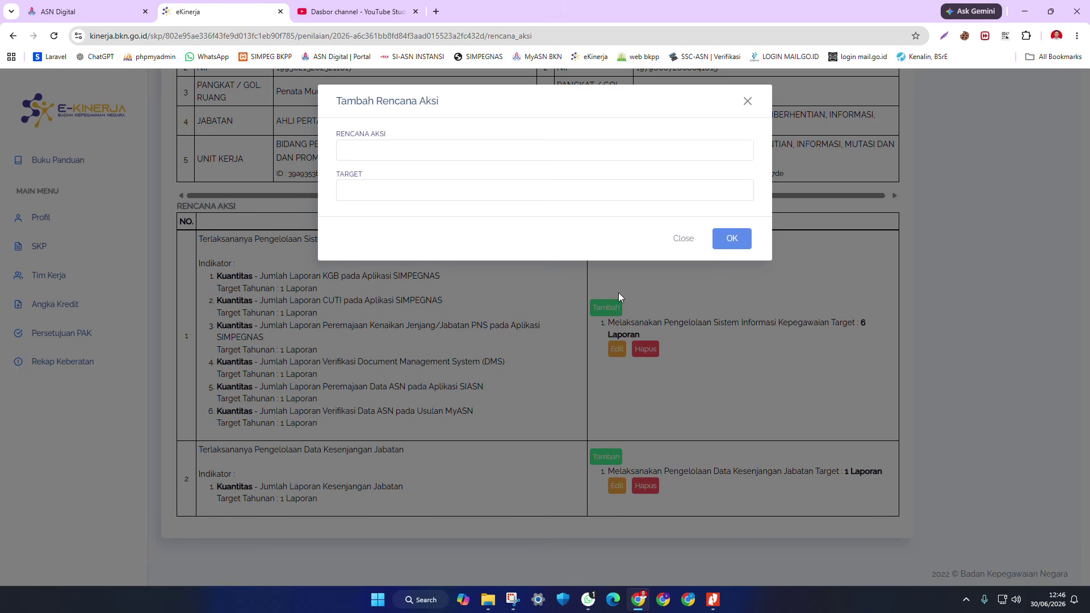
click(479, 150)
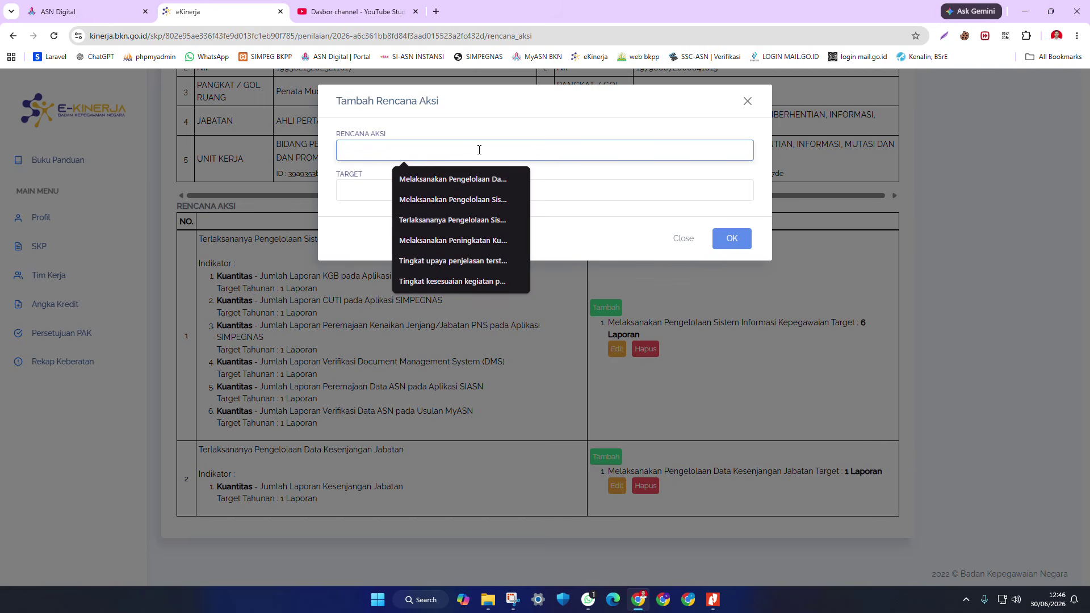
click(612, 127)
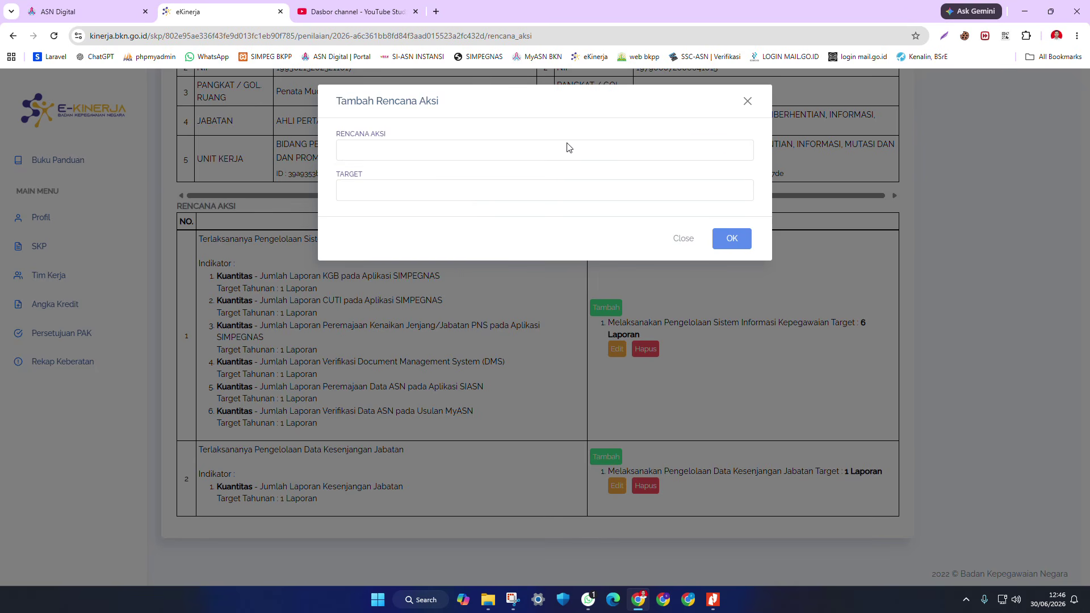
click(457, 186)
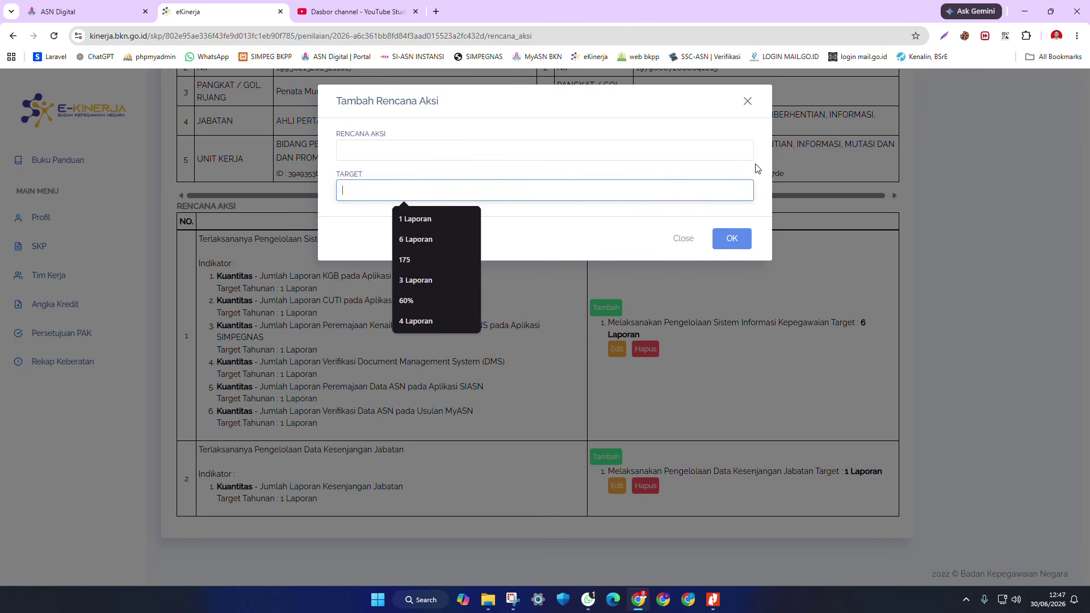
click(678, 238)
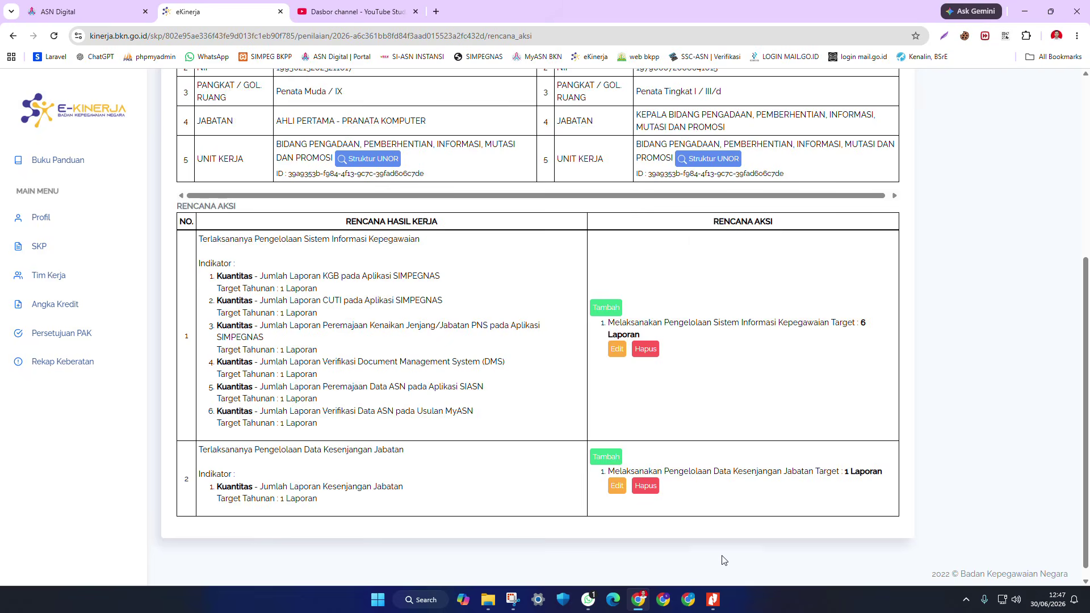
- Open the Pengisian Bukti Dukung page for JANUARI and examine its header data and Hasil Kerja table
scroll(709, 483, up, 5)
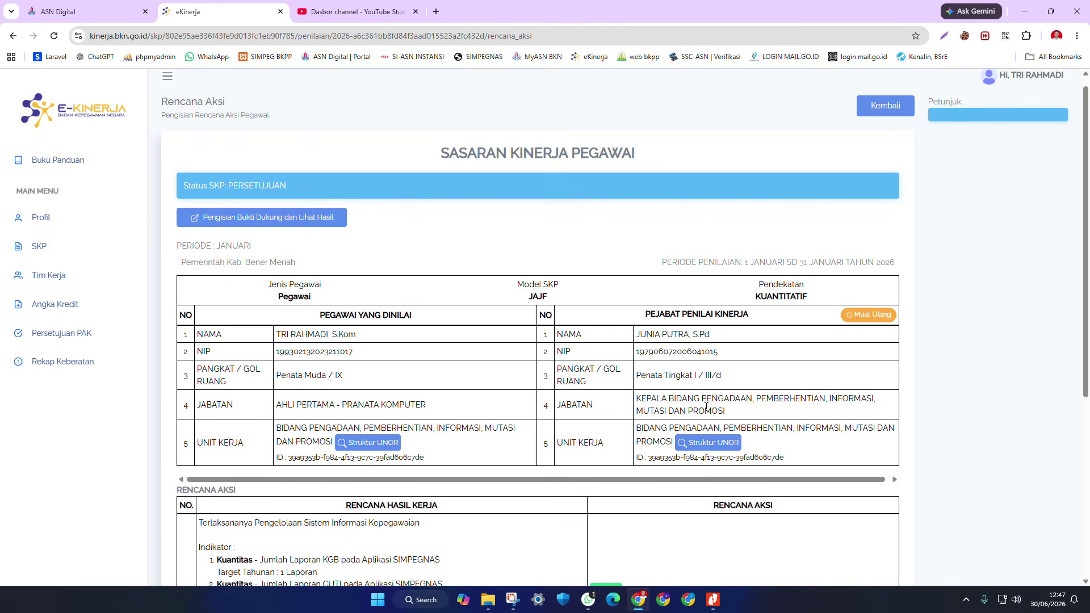
click(311, 216)
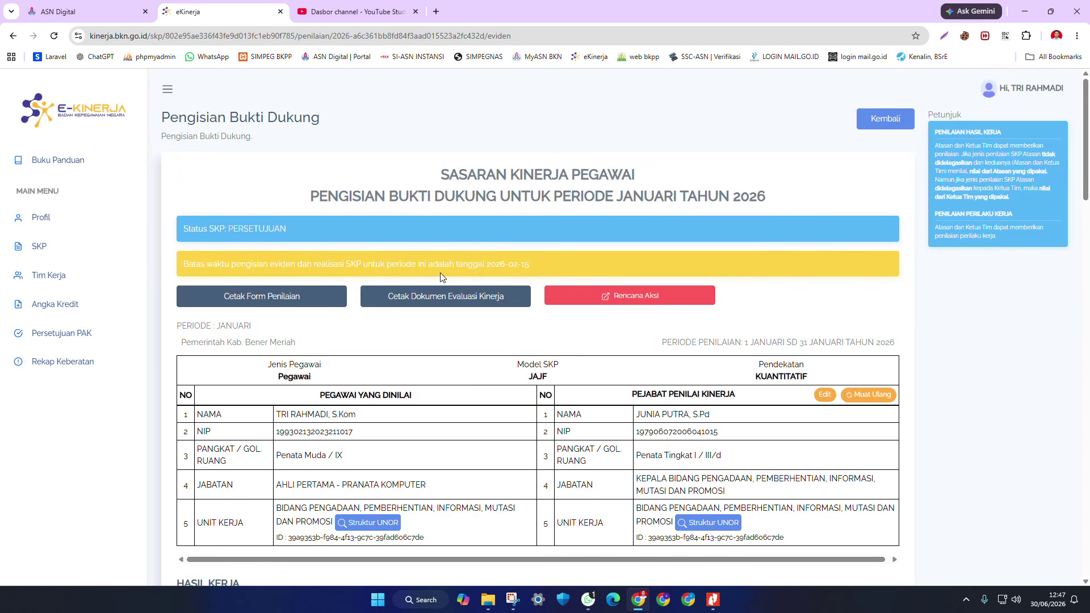
scroll(471, 319, down, 3)
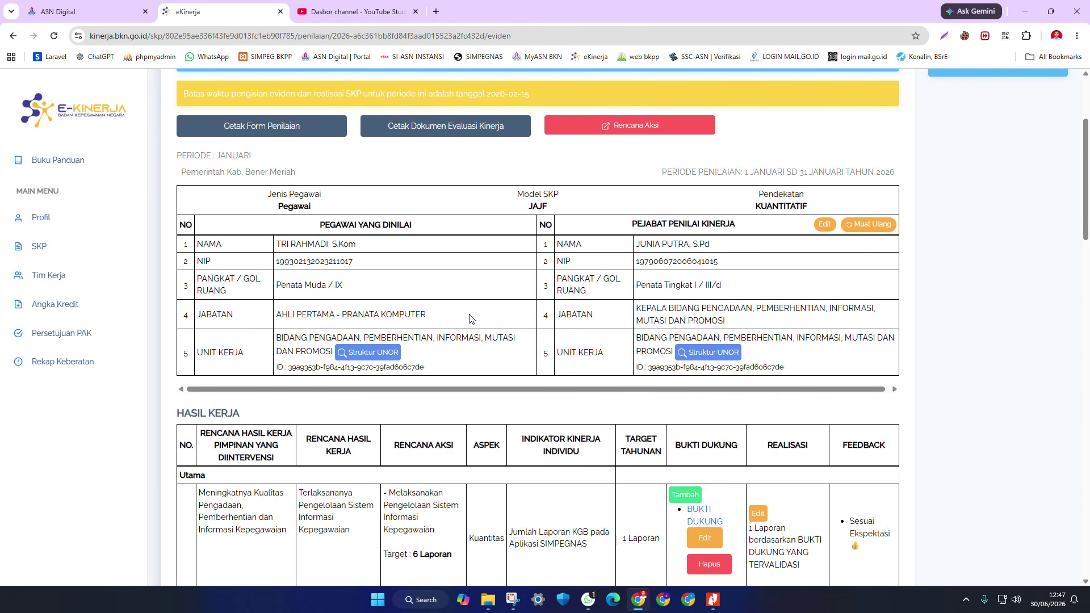
scroll(468, 319, down, 3)
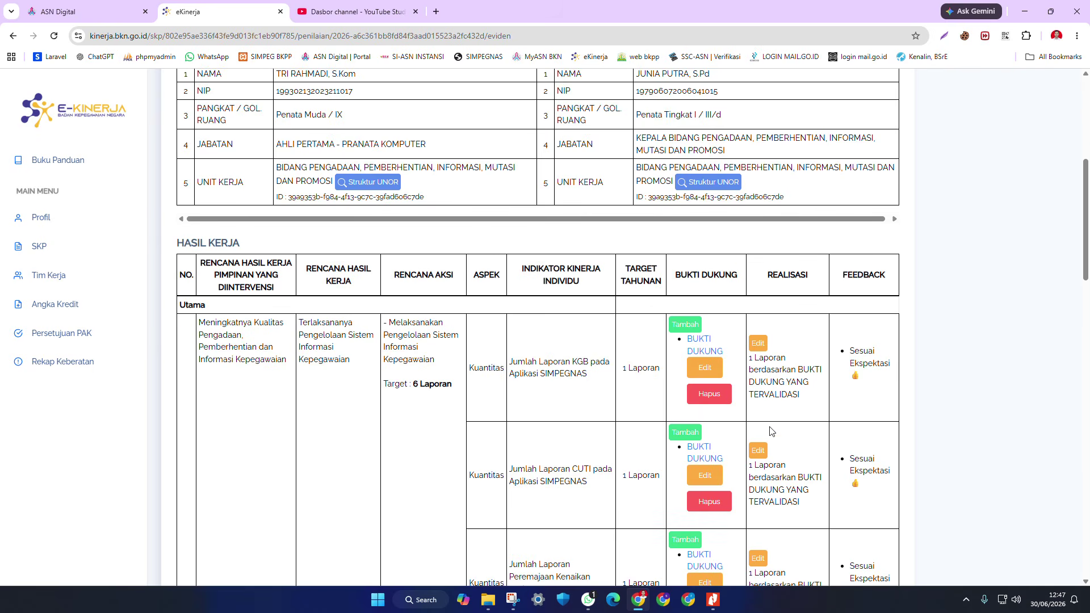
- Try to add supporting evidence for the Jumlah Laporan KGB pada Aplikasi SIMPEGNAS indicator
click(679, 326)
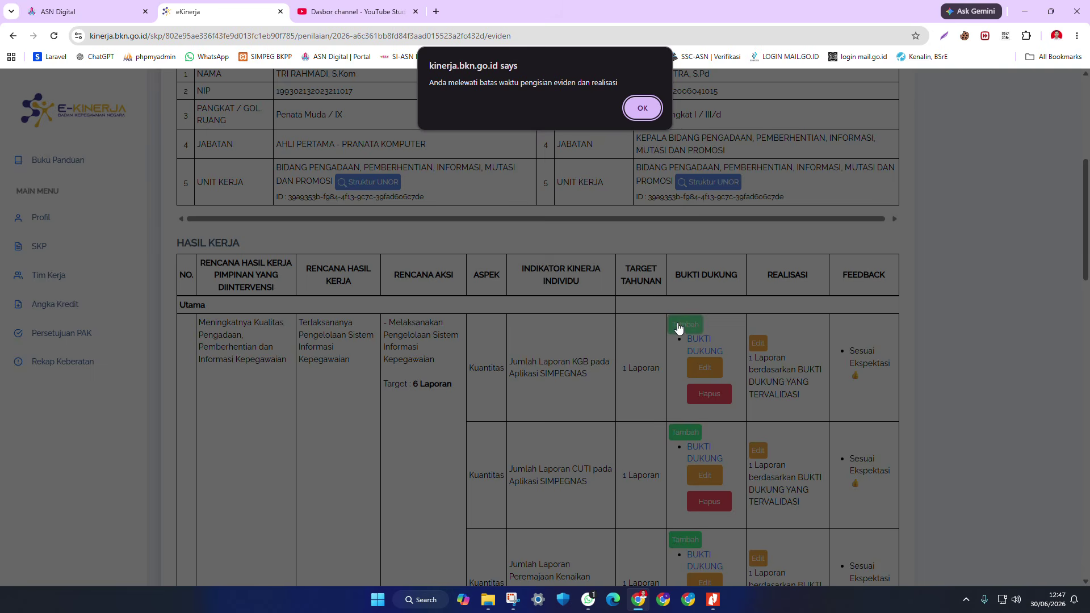
click(644, 107)
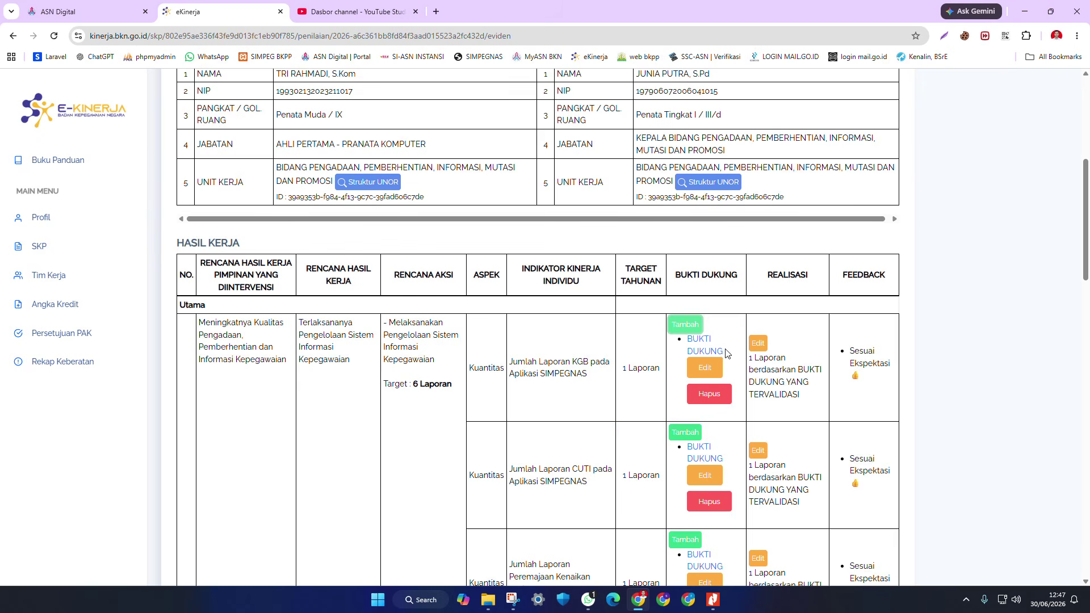
click(688, 327)
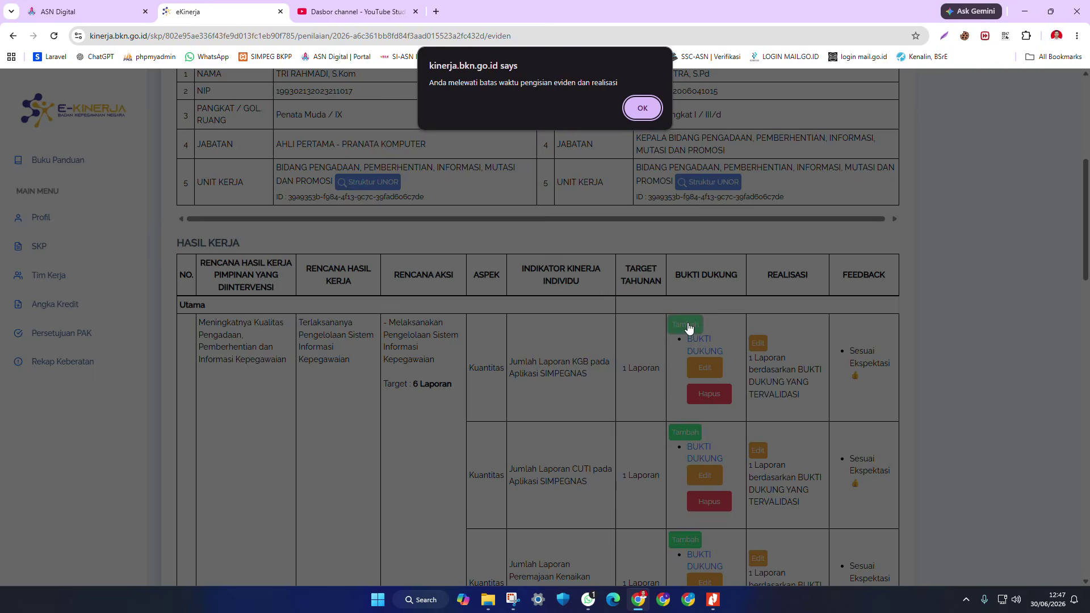
click(643, 108)
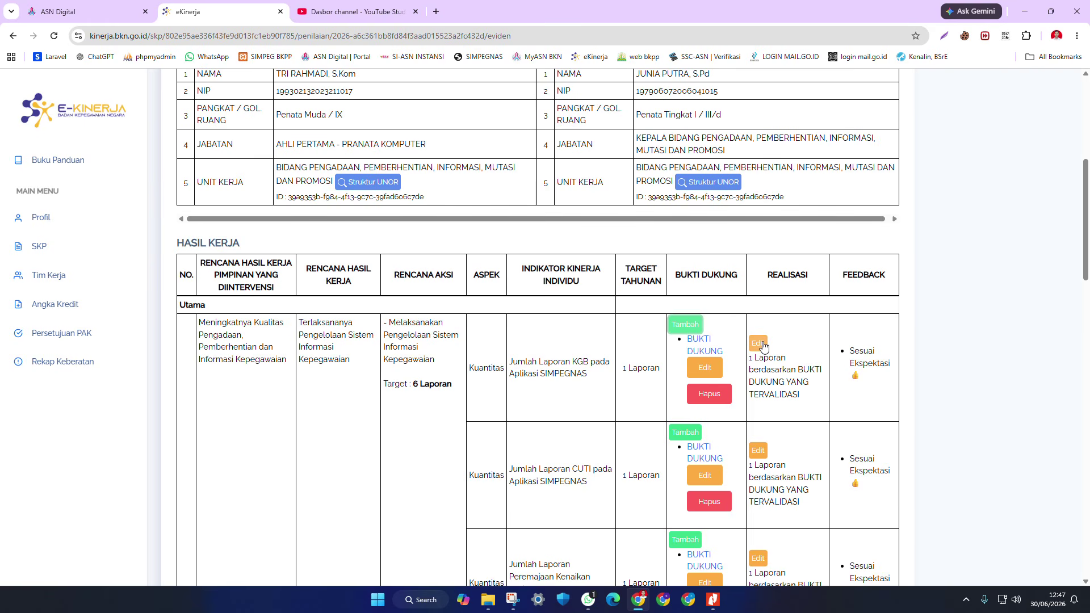
- Review the supporting evidence, realisation and feedback in the JANUARI Hasil Kerja table, plus the Perilaku Kerja feedback
scroll(763, 345, down, 1)
scroll(763, 344, down, 1)
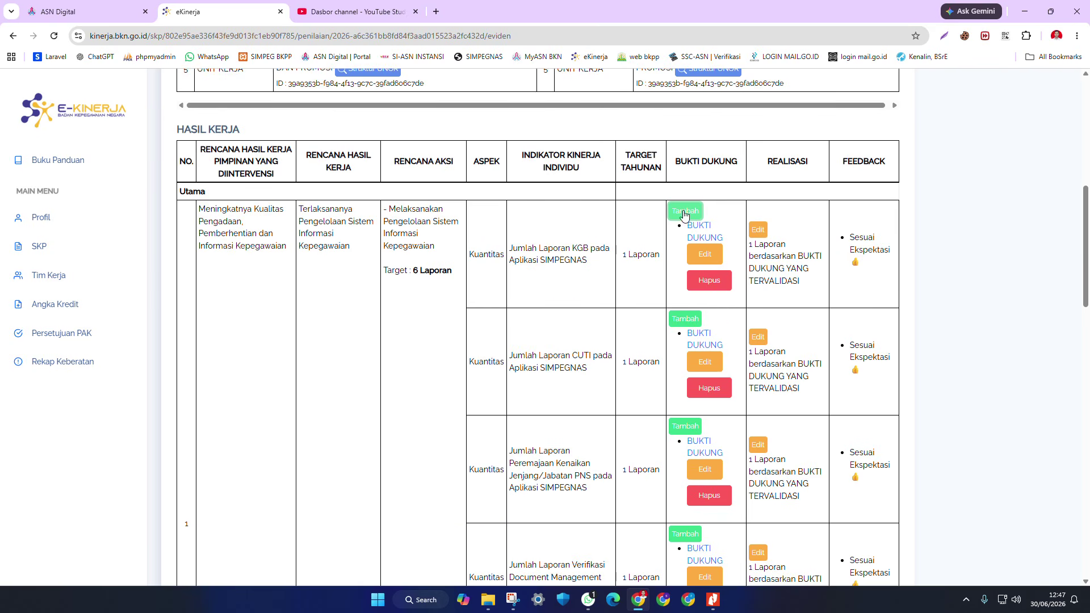
scroll(715, 341, down, 4)
scroll(737, 427, up, 6)
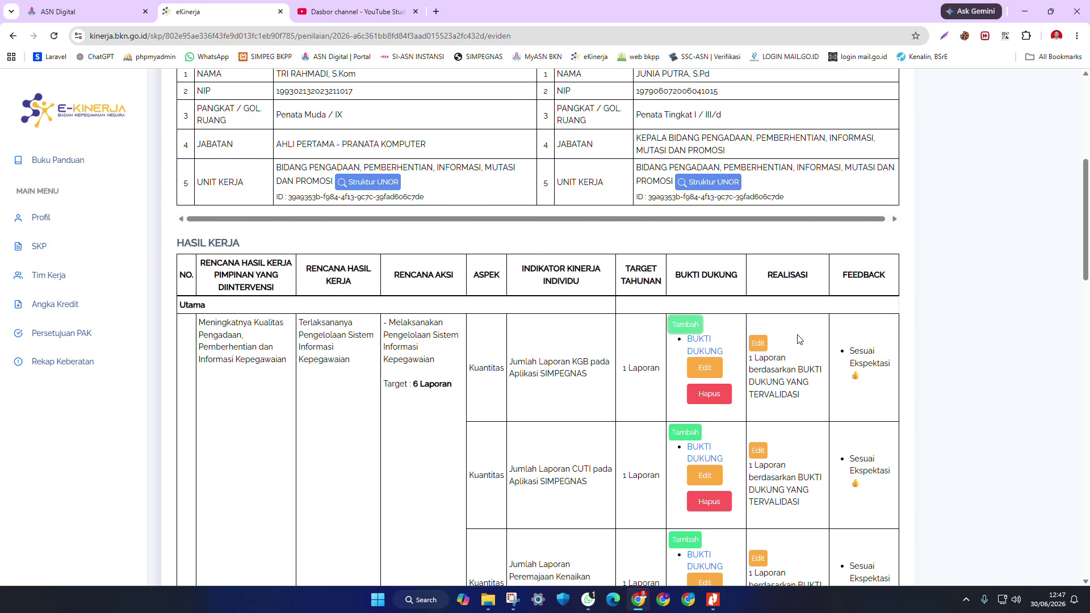
scroll(797, 340, down, 2)
scroll(797, 340, up, 2)
scroll(868, 387, down, 13)
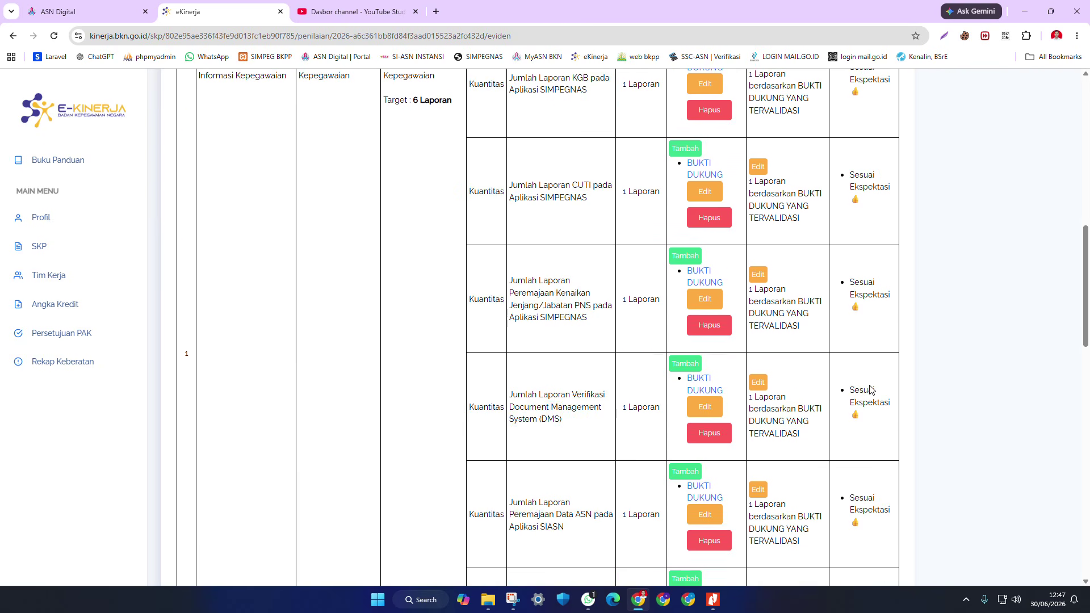
scroll(871, 389, up, 3)
scroll(872, 390, down, 11)
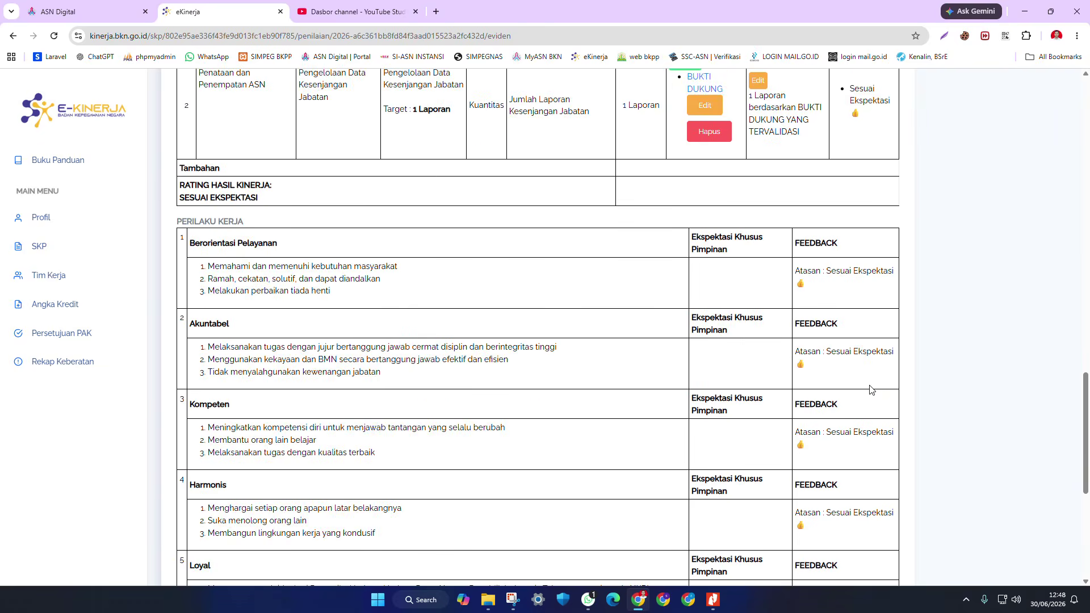
scroll(871, 390, up, 20)
scroll(869, 389, up, 4)
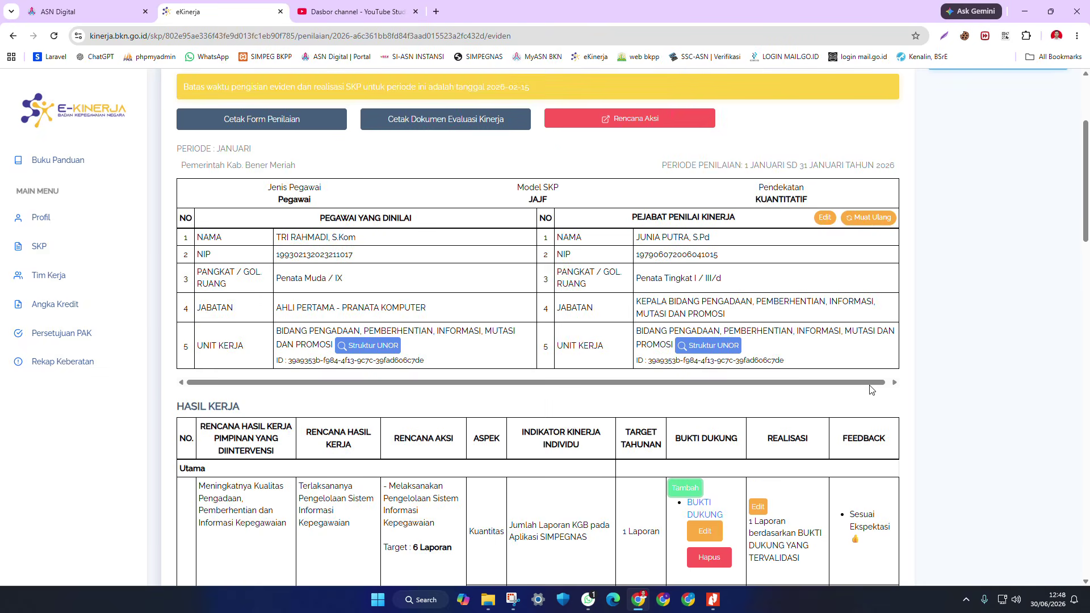
scroll(867, 436, down, 2)
scroll(866, 440, up, 5)
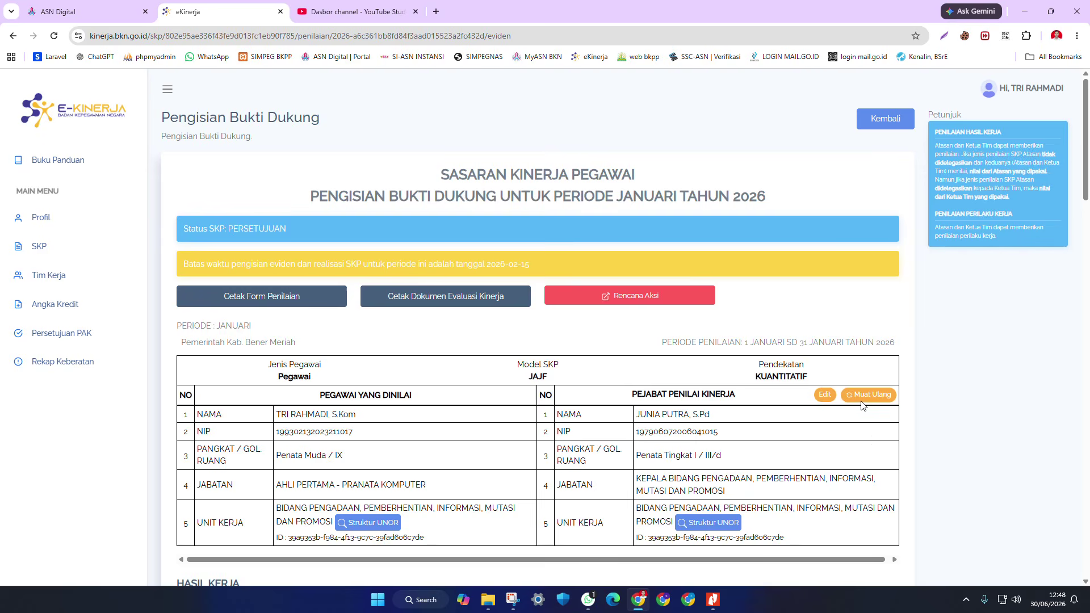
- Return to the Penilaian page of the 2026 SKP and review the monthly periods from JANUARI to JUNI
click(883, 120)
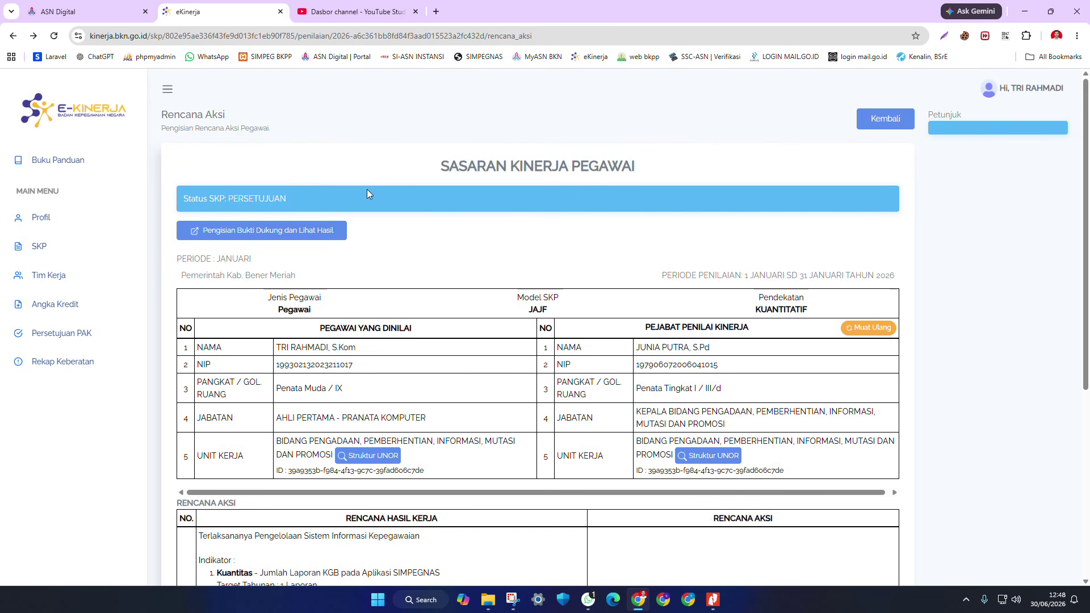
click(885, 118)
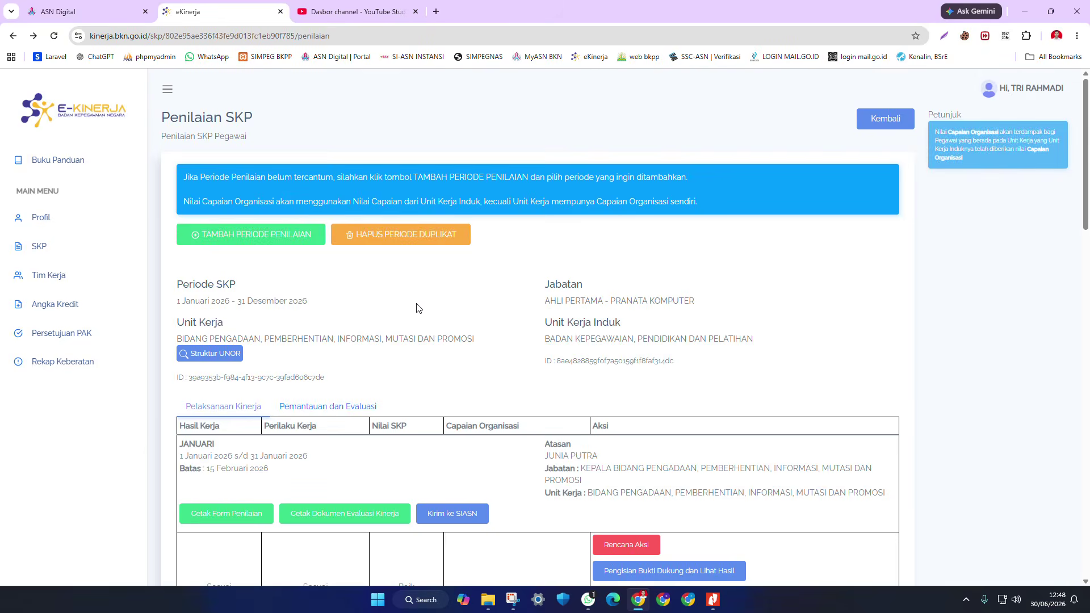
scroll(397, 308, down, 2)
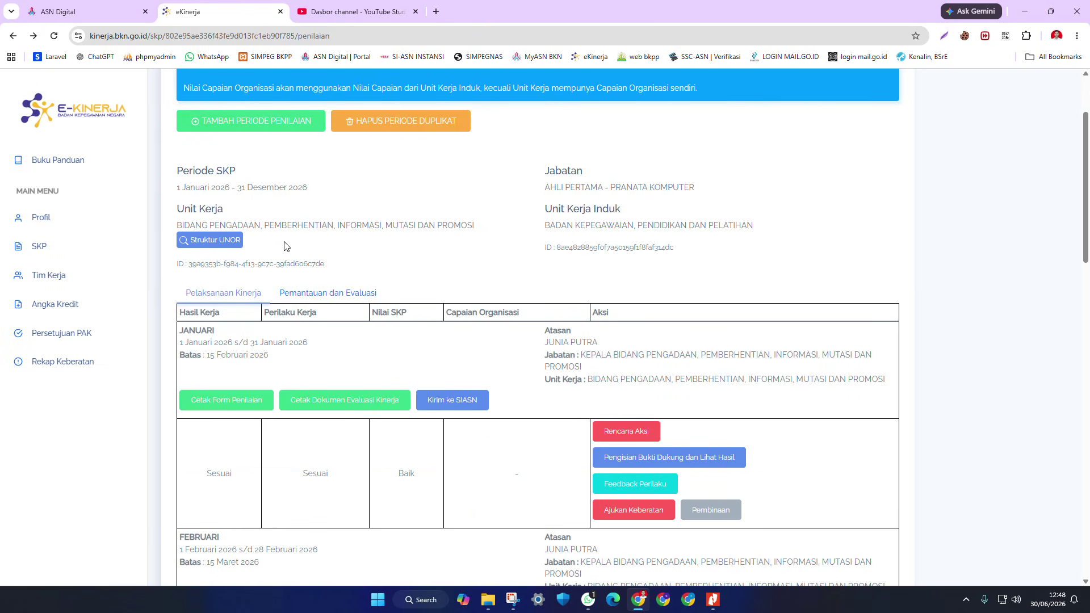
scroll(285, 246, down, 5)
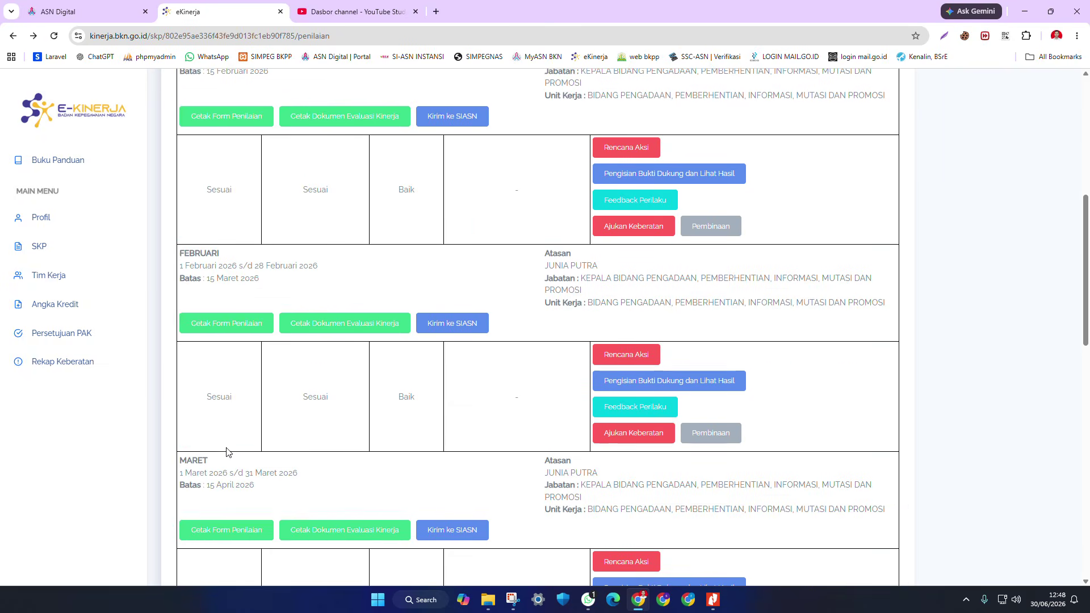
scroll(314, 395, down, 7)
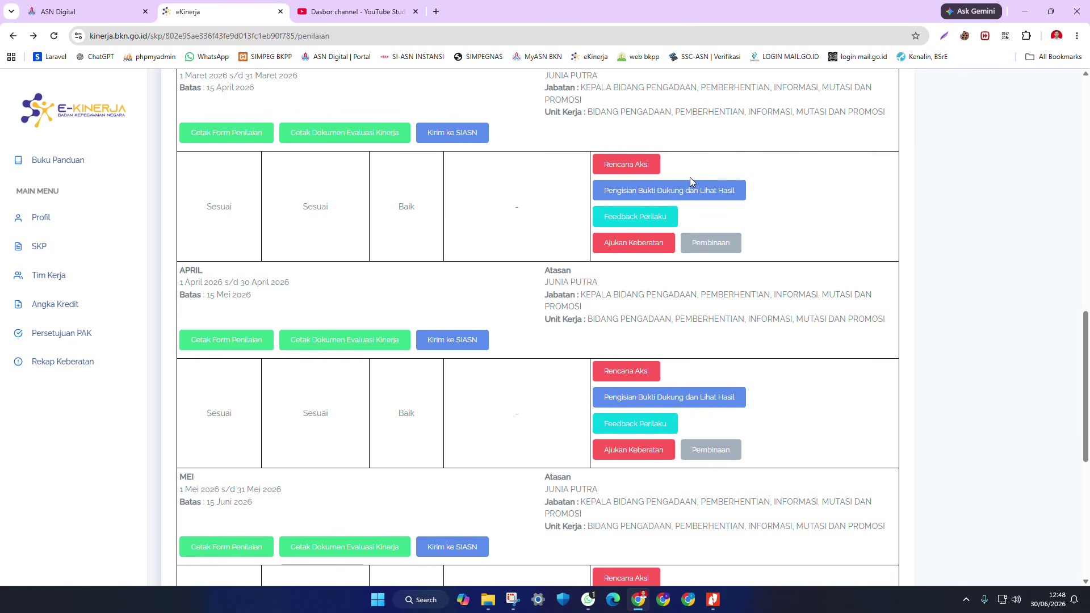
scroll(677, 385, down, 7)
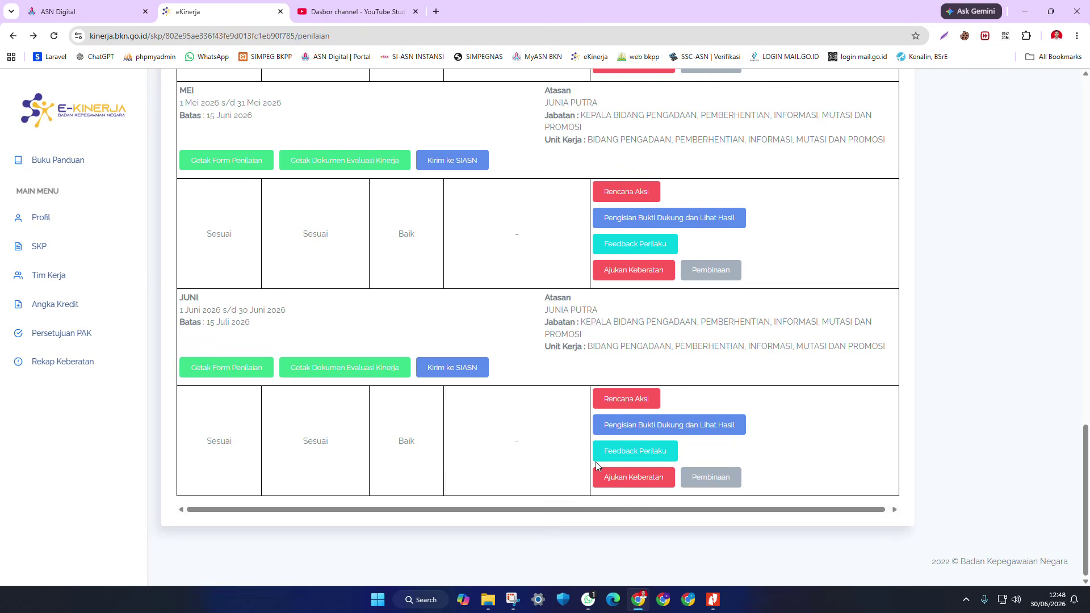
- Recheck the FEBRUARI to JUNI assessment periods, and return to the Daftar SKP list to review its yearly periods
scroll(596, 448, up, 8)
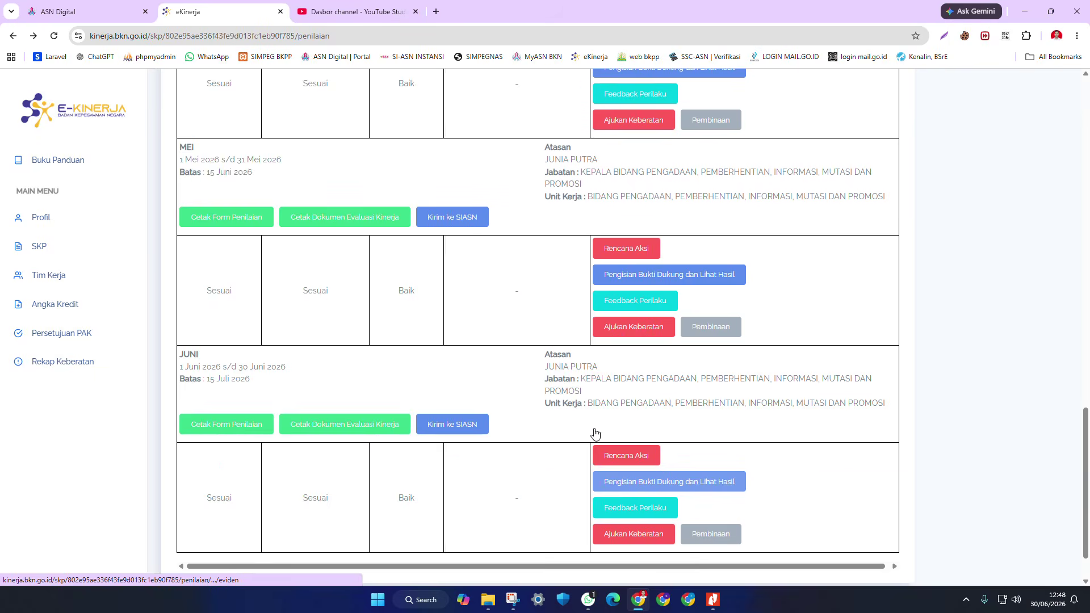
scroll(596, 420, up, 3)
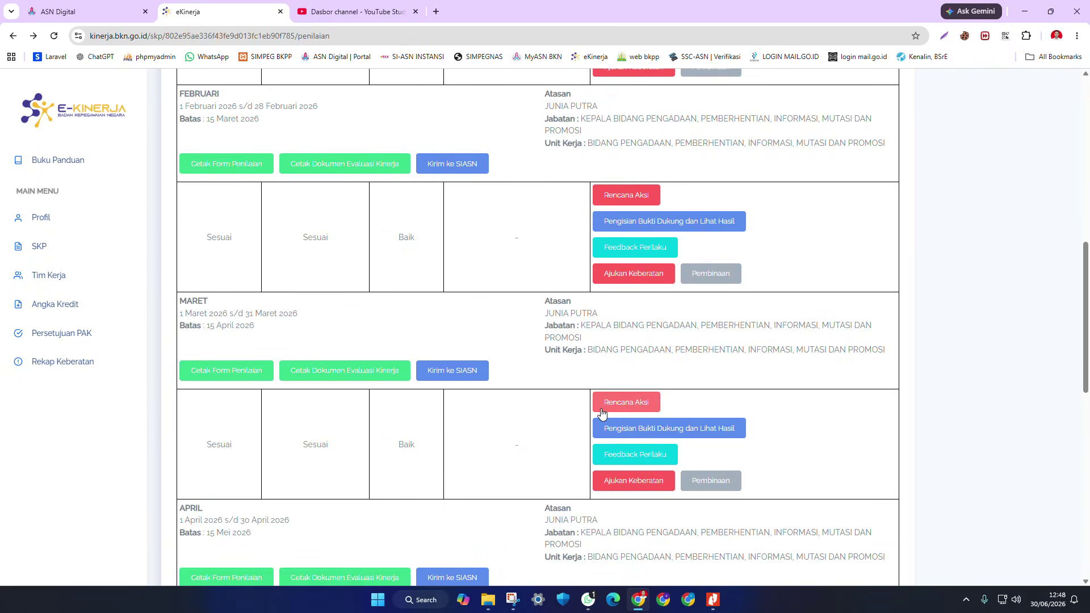
scroll(598, 411, down, 11)
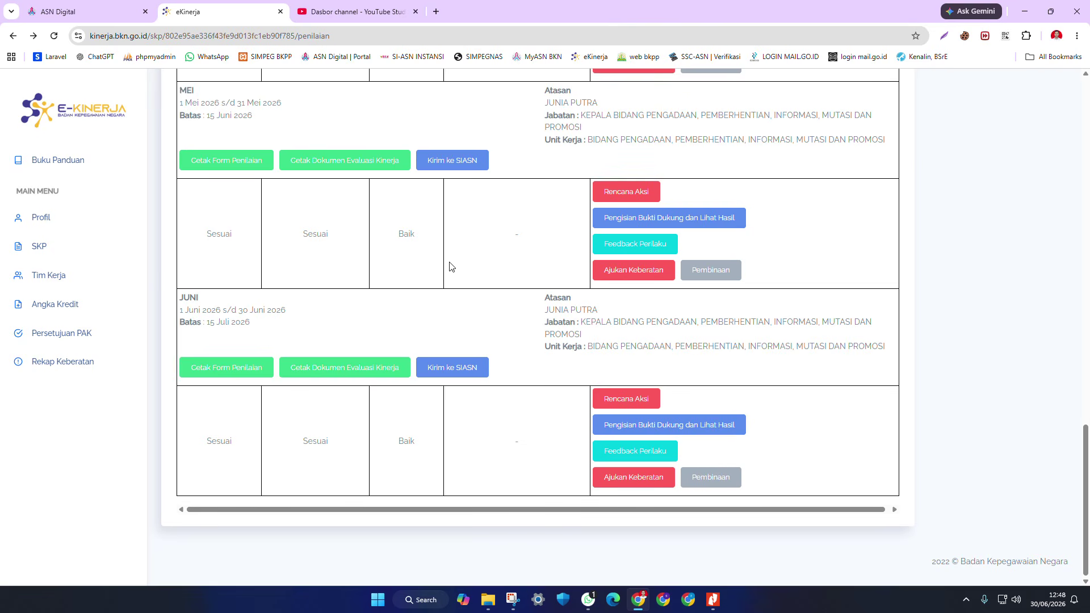
click(92, 250)
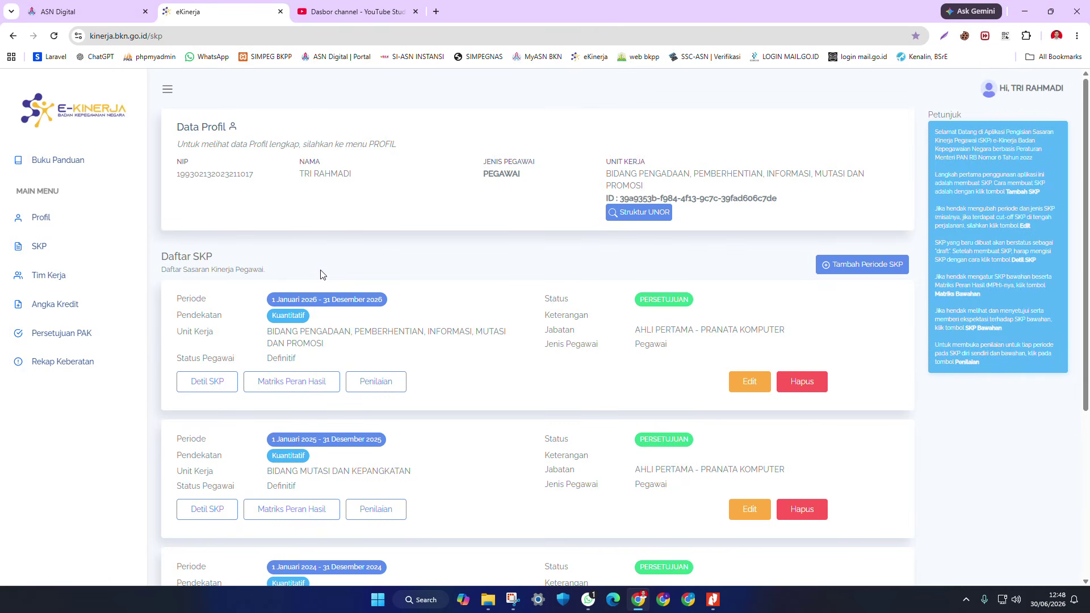
scroll(488, 341, down, 3)
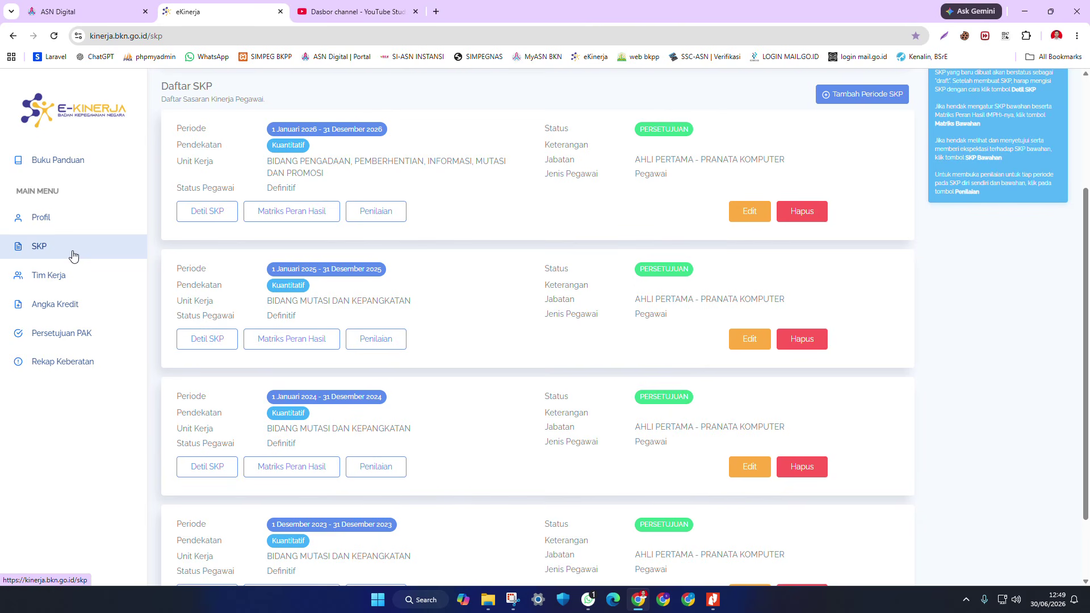
- Open the Angka Kredit page and examine the employee and position data in Daftar Angka Kredit
click(73, 303)
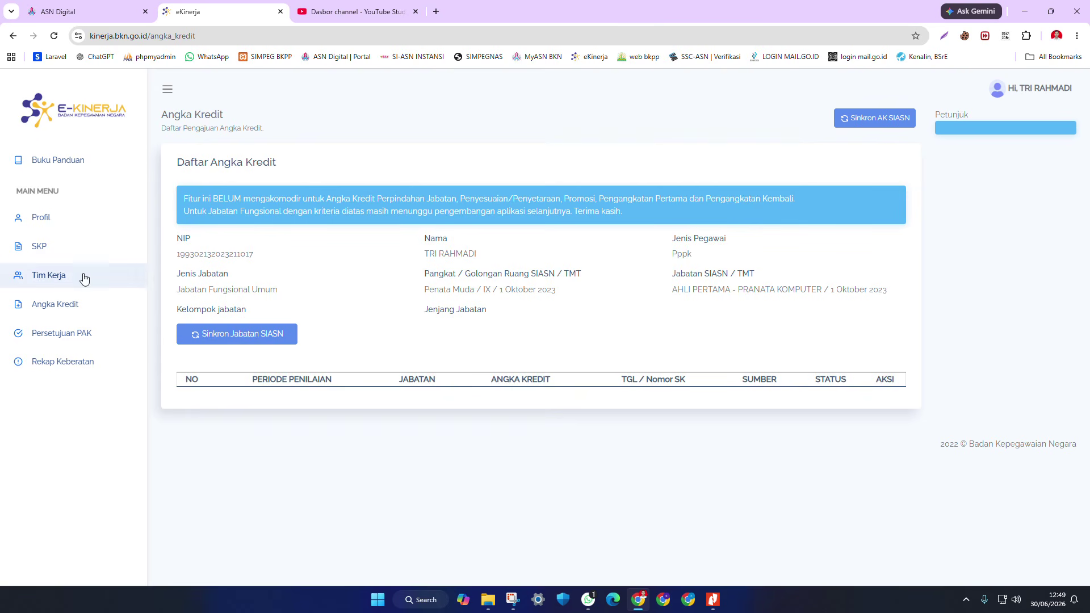
click(69, 257)
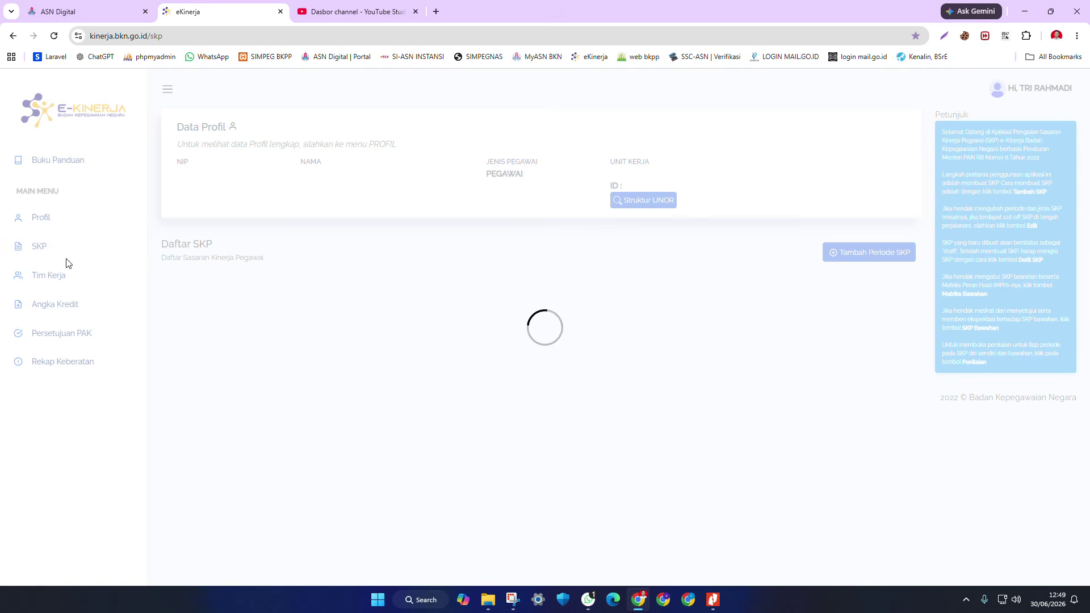
click(72, 310)
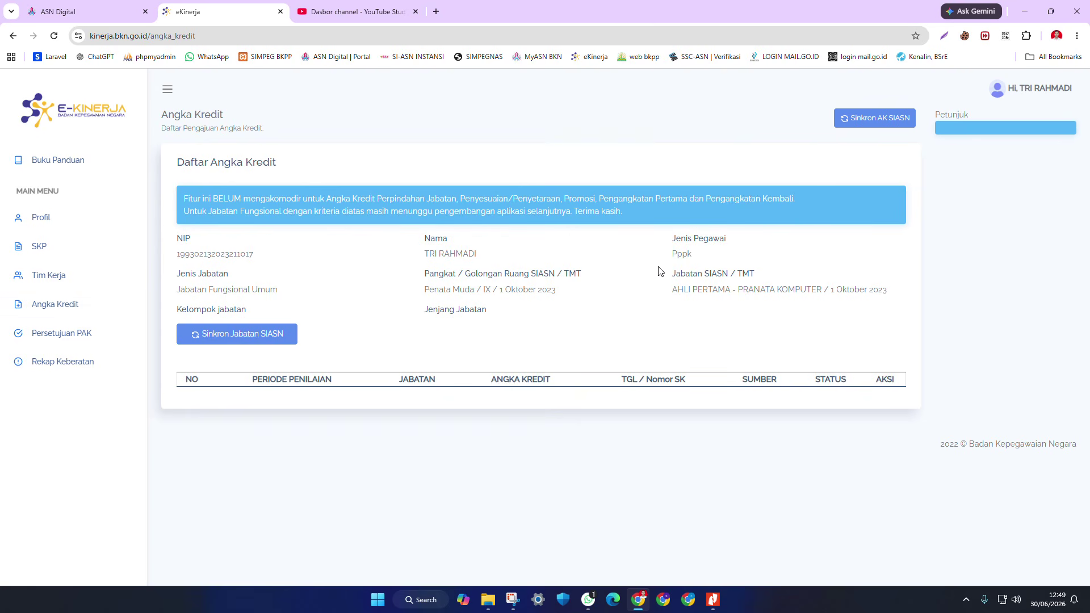
- Try to synchronise the credit score and the position data with SIASN on the Angka Kredit page
click(877, 121)
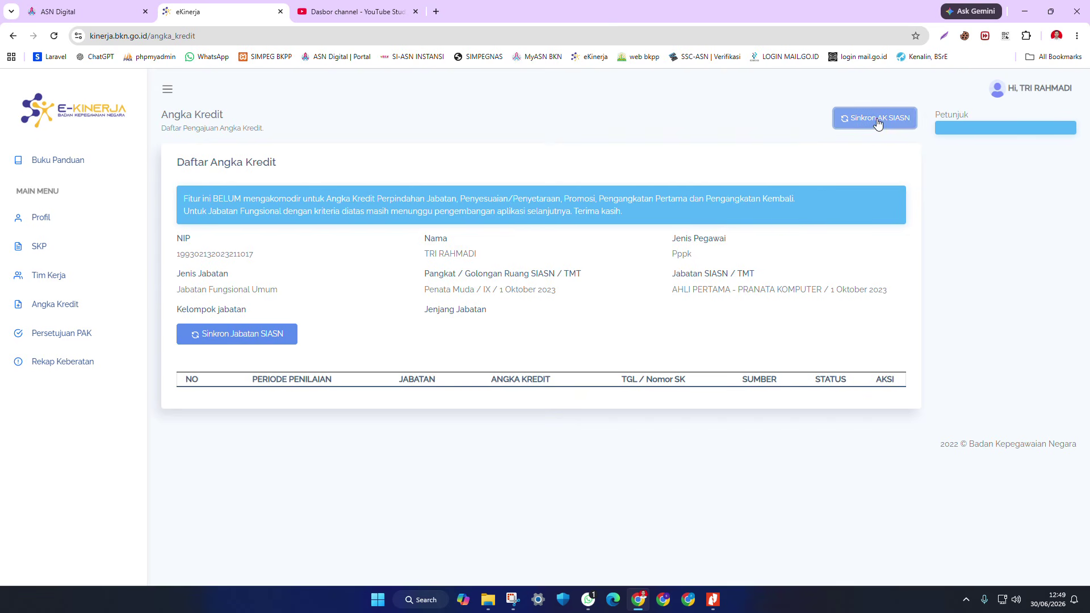
click(732, 194)
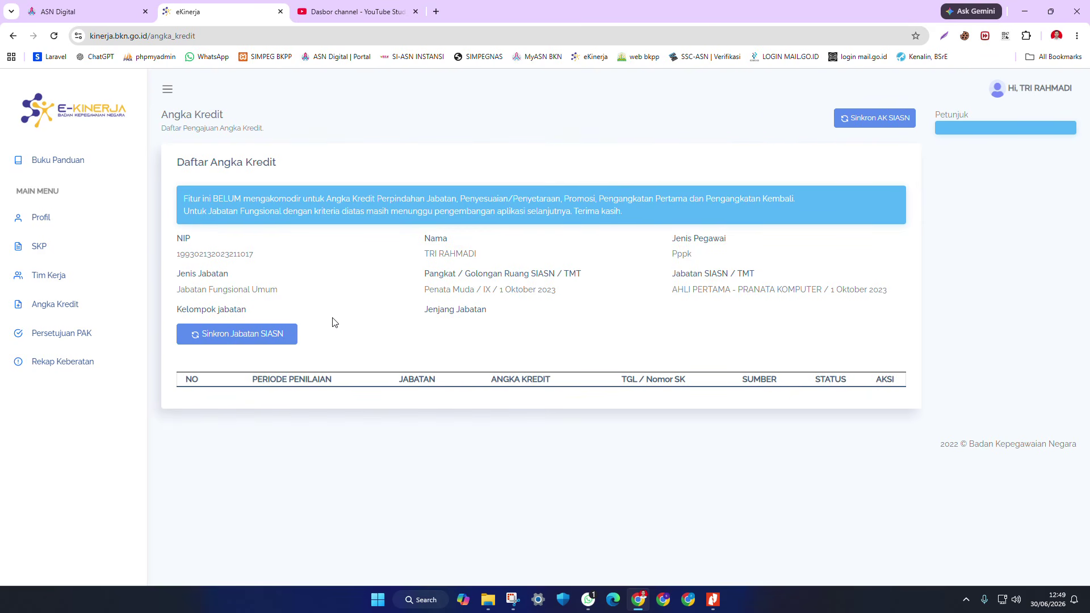
click(258, 340)
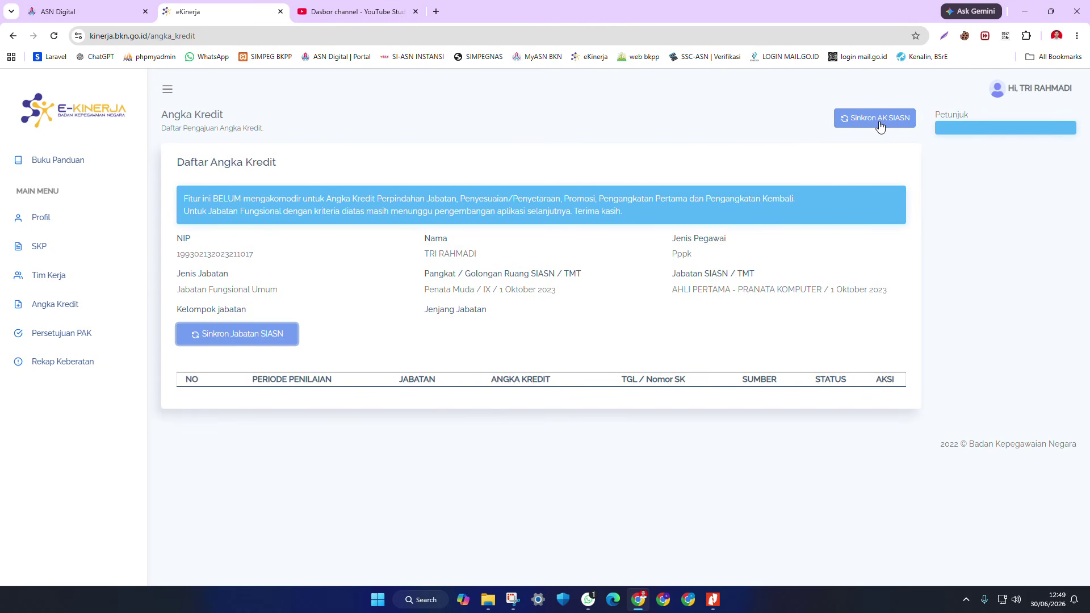
click(879, 119)
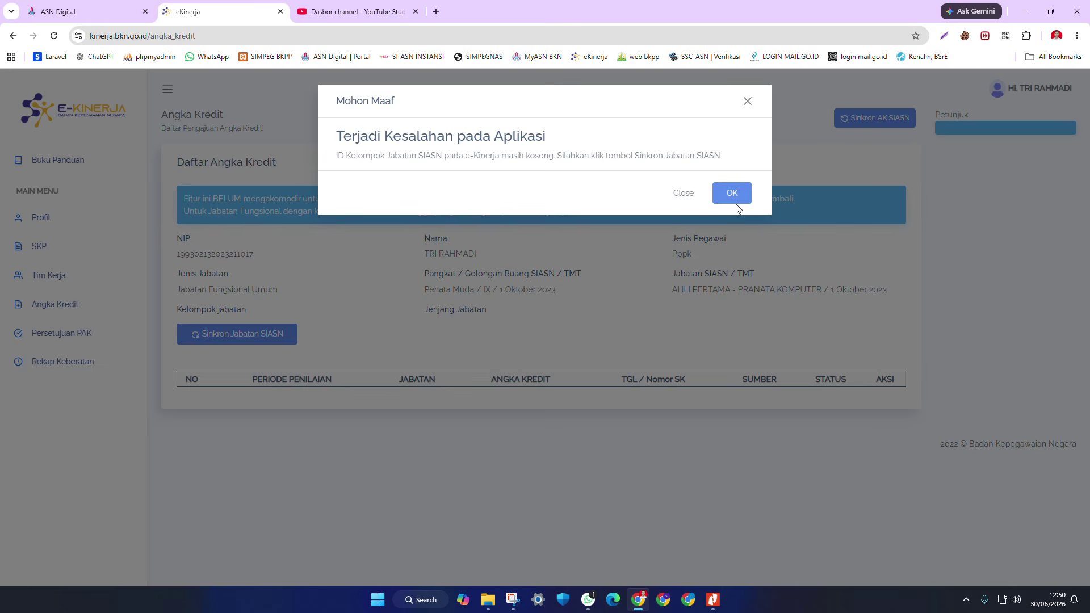
click(684, 194)
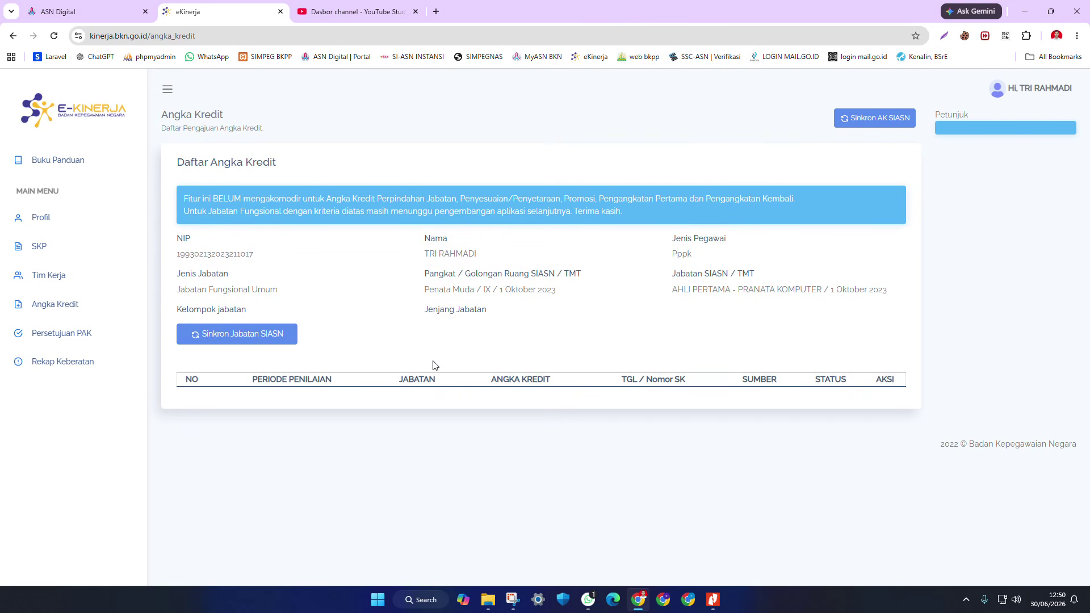
- View the subordinates' credit score approvals under Persetujuan PAK and the objections under Rekap Keberatan
click(82, 335)
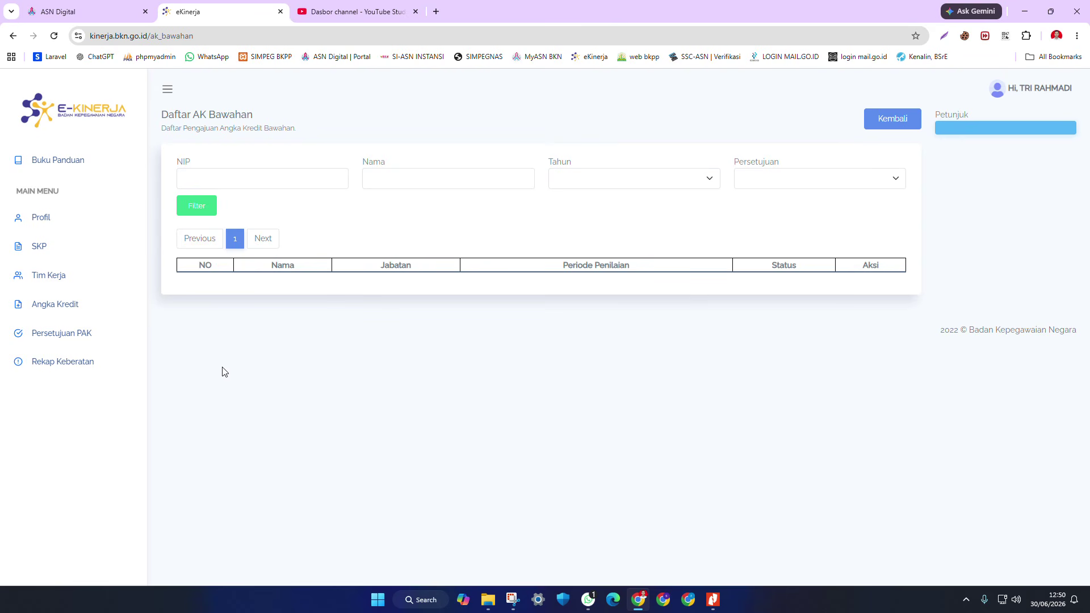
click(72, 366)
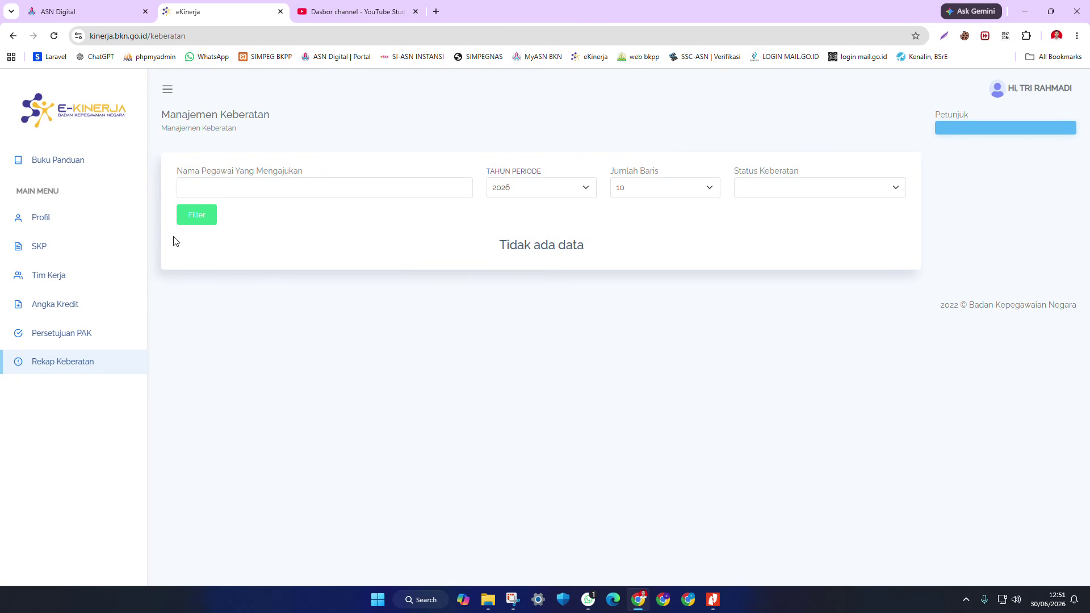
- Look at the employee's Data Pribadi on the profile page and return to the Daftar SKP list
click(60, 252)
click(59, 224)
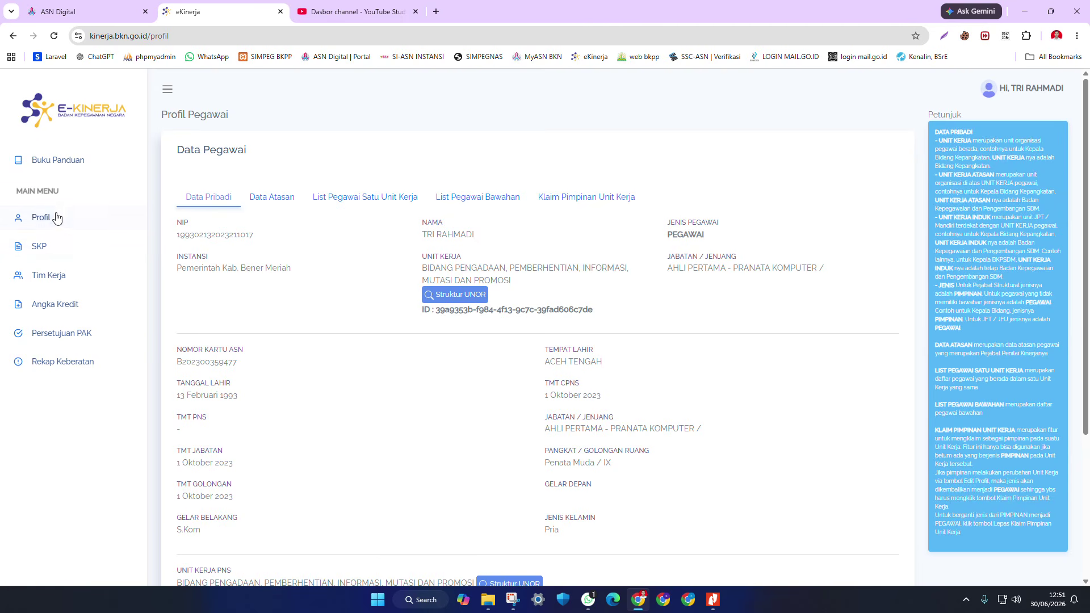
click(61, 248)
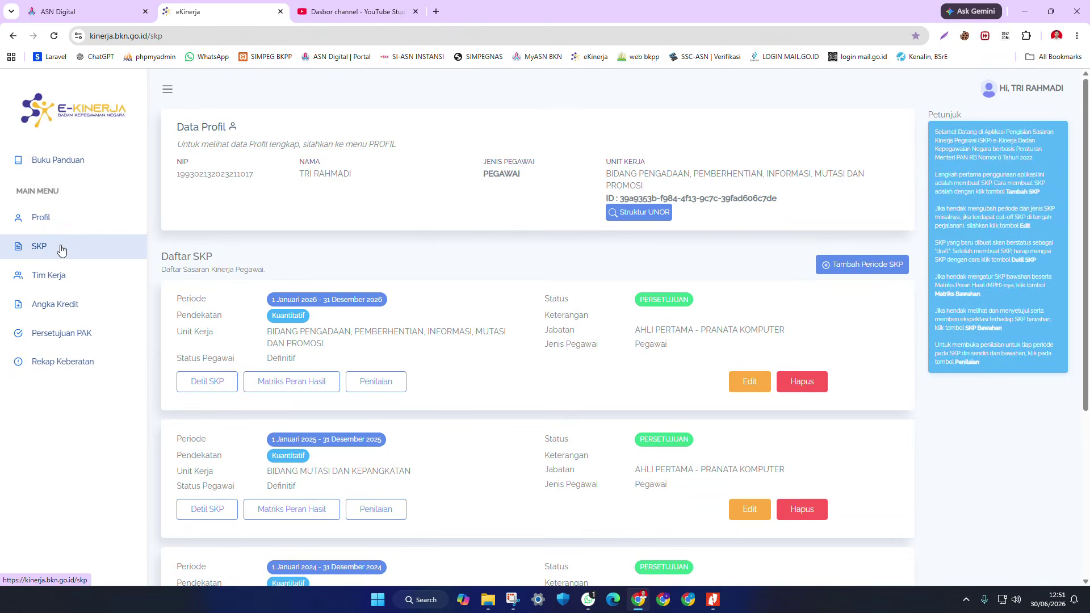